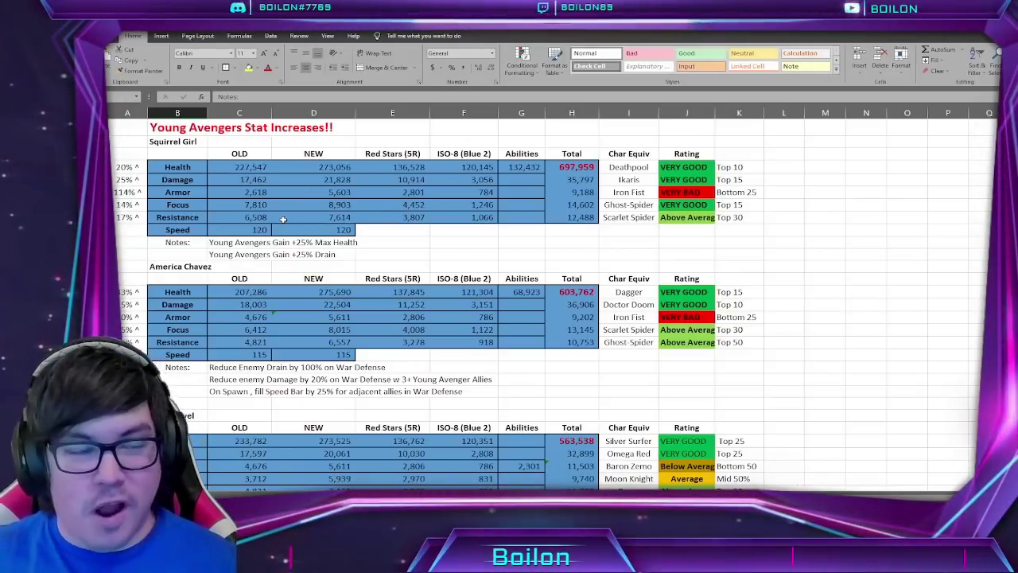
- Examine Squirrel Girl's percentage increases and compare her OLD and NEW stat values, from Health down to Armor
scroll(282, 219, "up", 3)
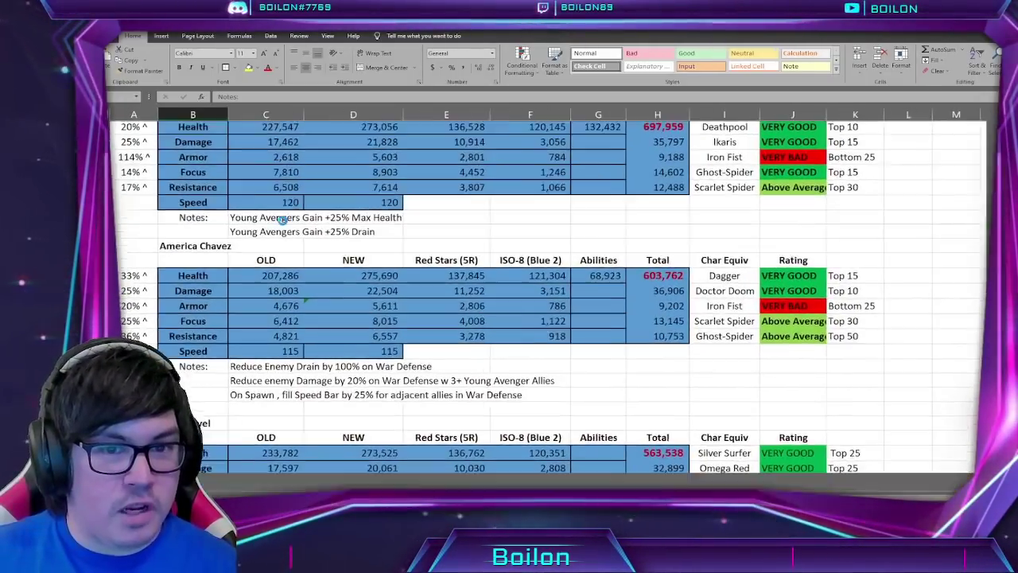
scroll(284, 232, "up", 2)
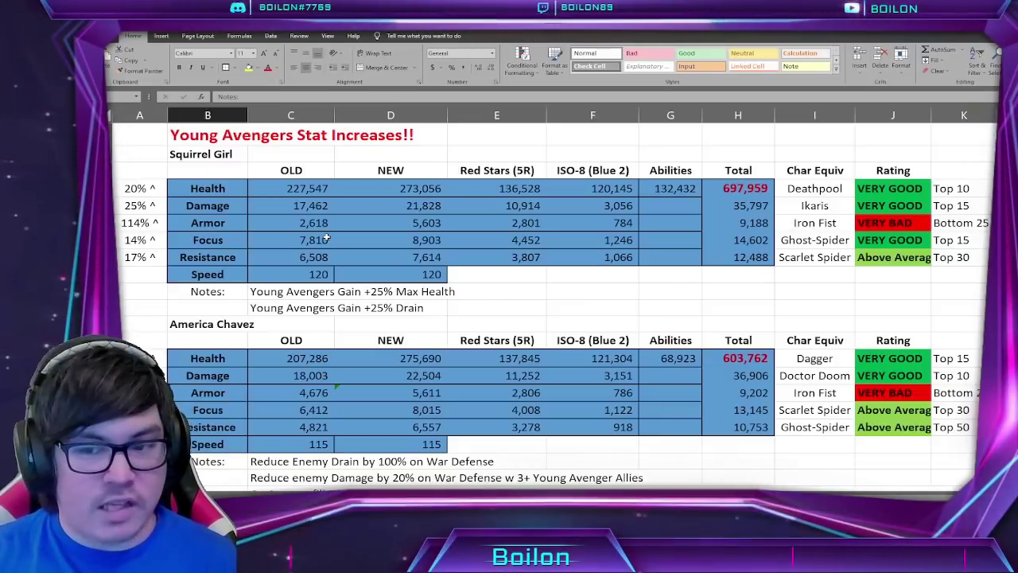
left_click(143, 189)
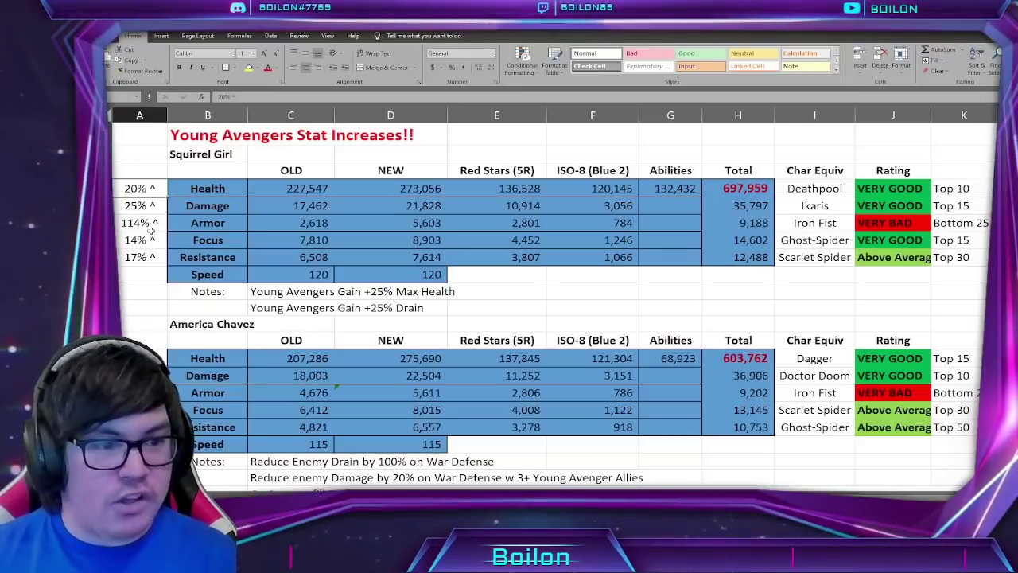
left_click(315, 189)
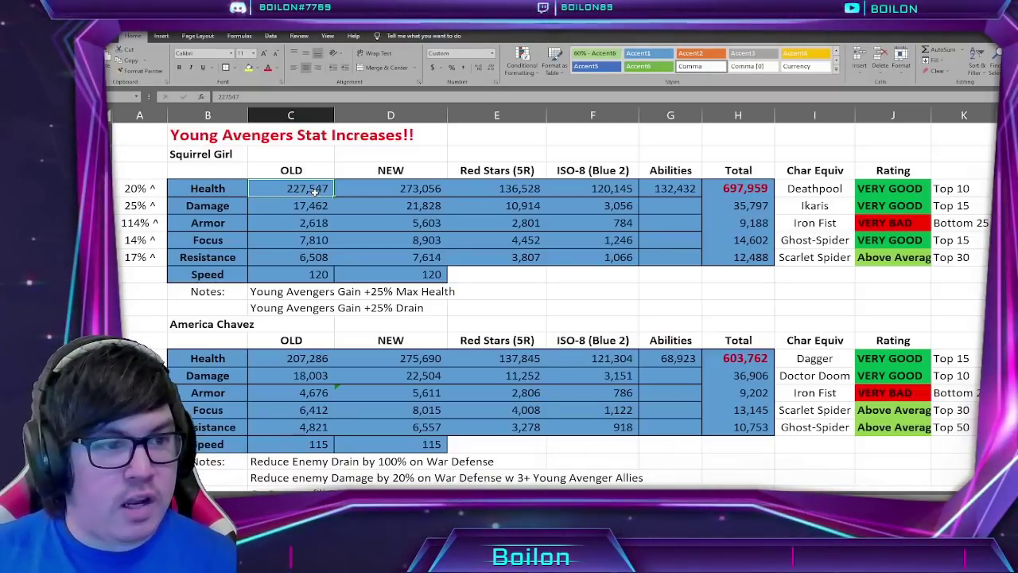
left_click(139, 189)
key("Down")
key("Down")
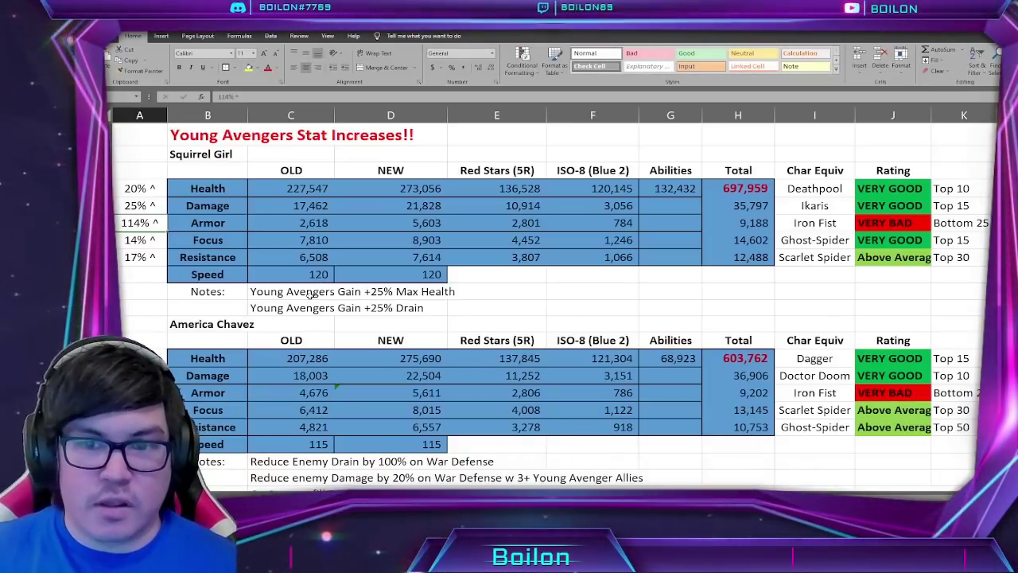
left_click(146, 224)
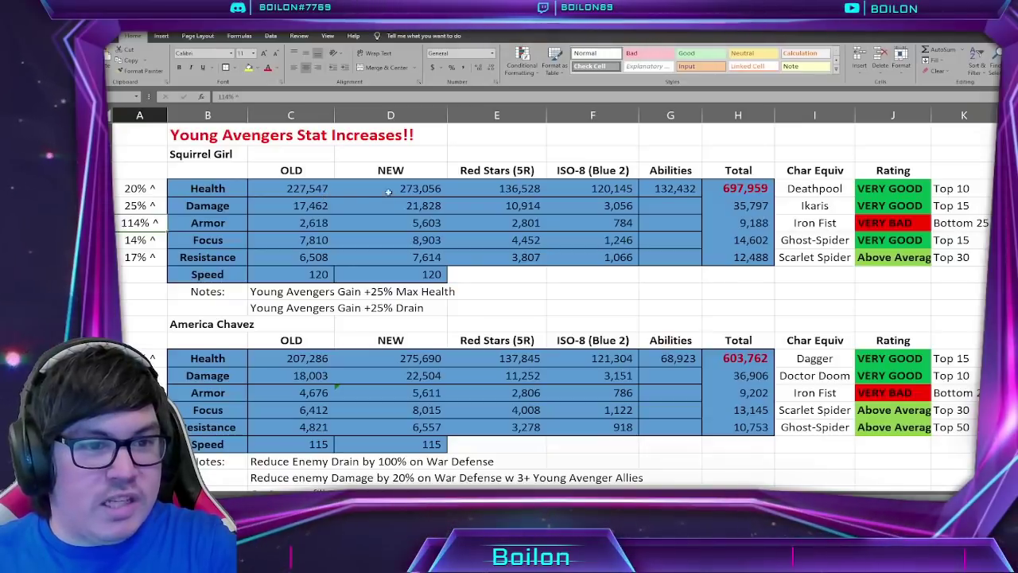
left_click(438, 189)
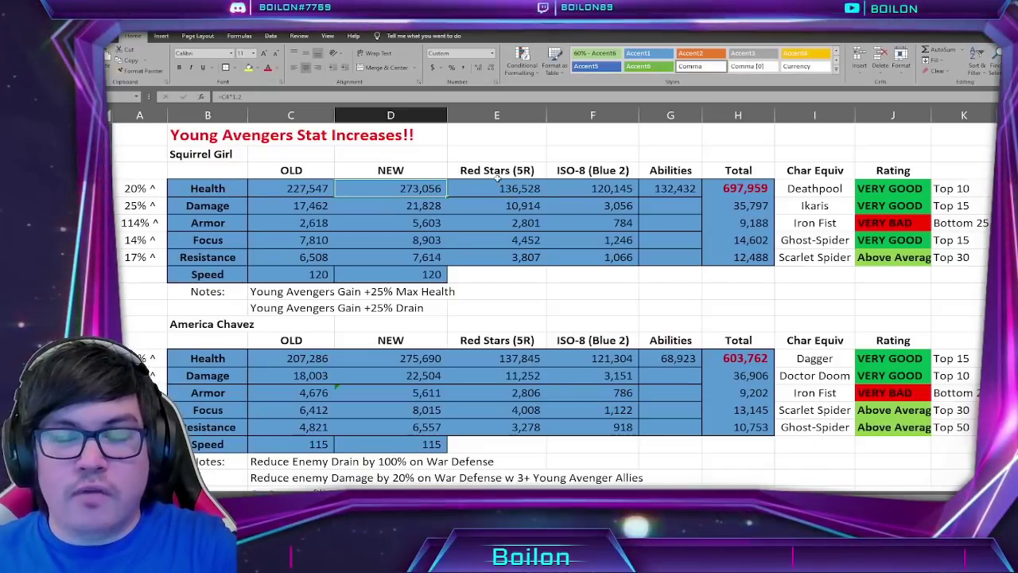
- Enter the build label "Level 85 7Y 5R" in the cell beside the Squirrel Girl heading
left_click(328, 155)
type("L")
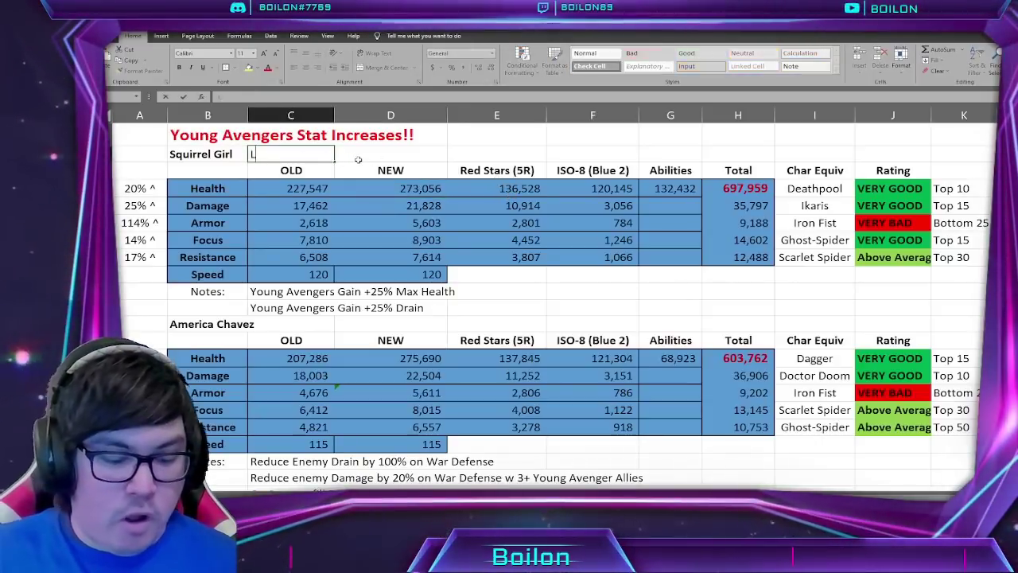
type("evel 85")
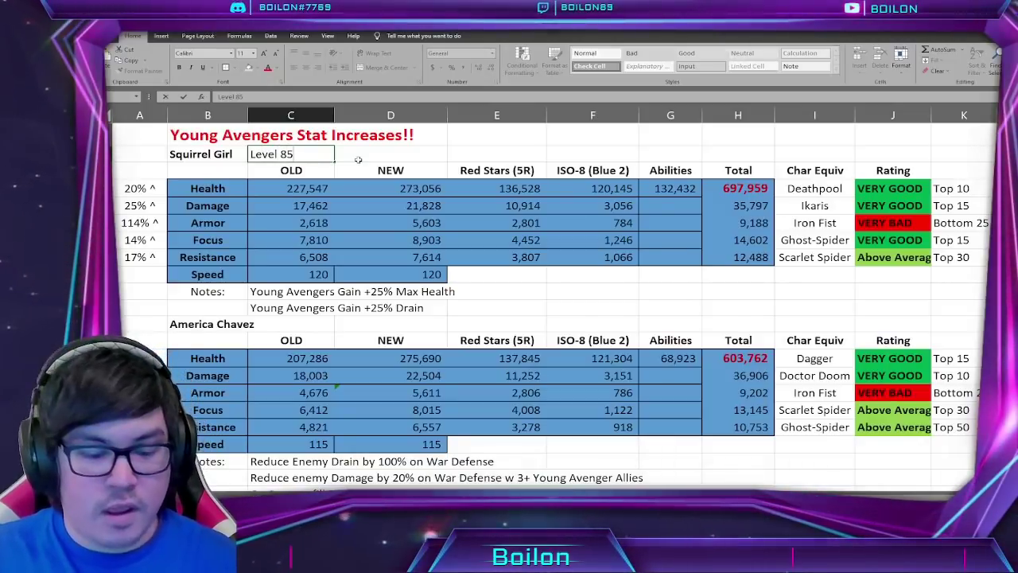
type(" 7Y")
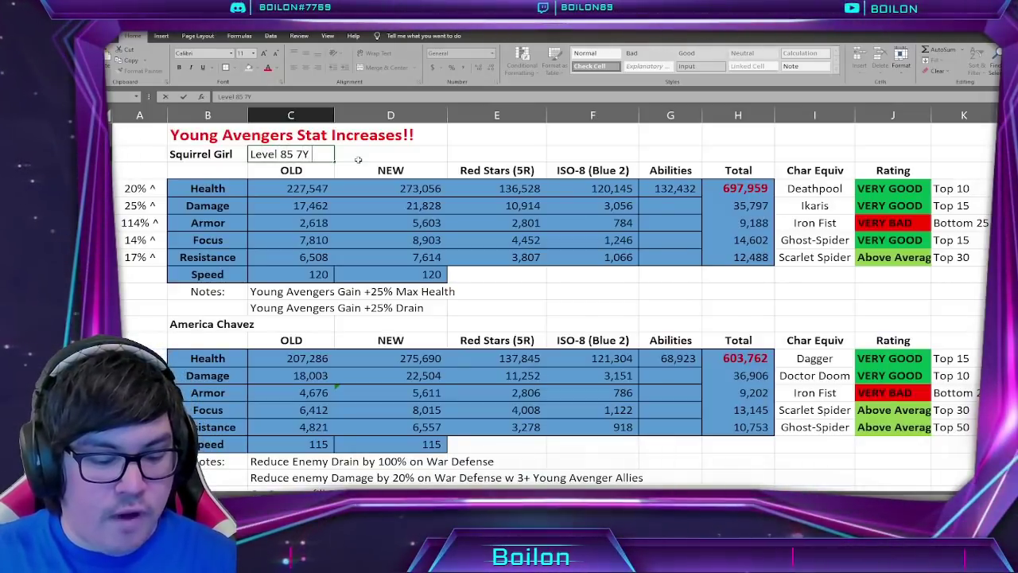
type(" 5R")
left_click(394, 155)
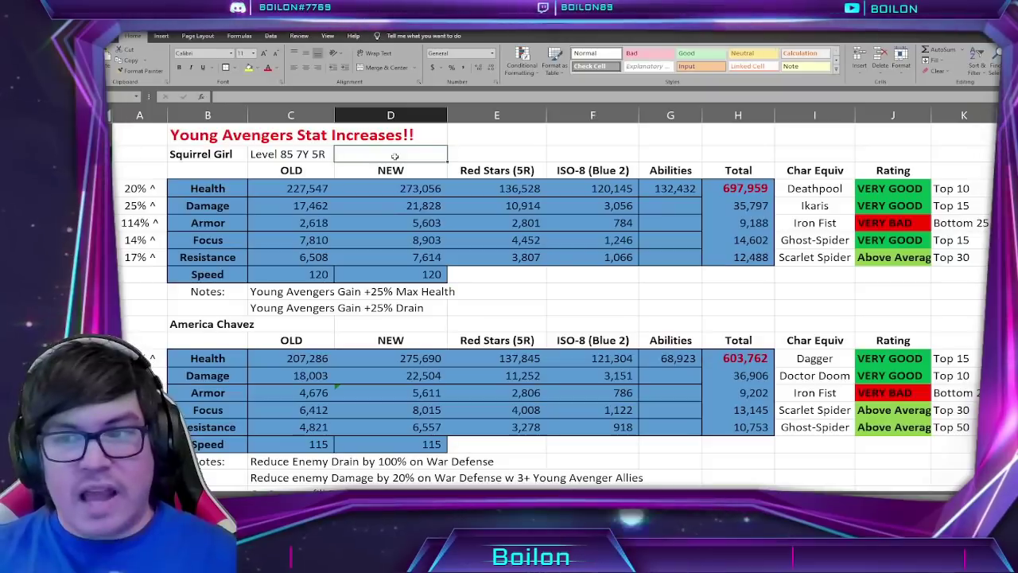
- Review Squirrel Girl's Red Stars and ISO-8 bonuses, and append "Blue ISO-2" to her build label
left_click(510, 192)
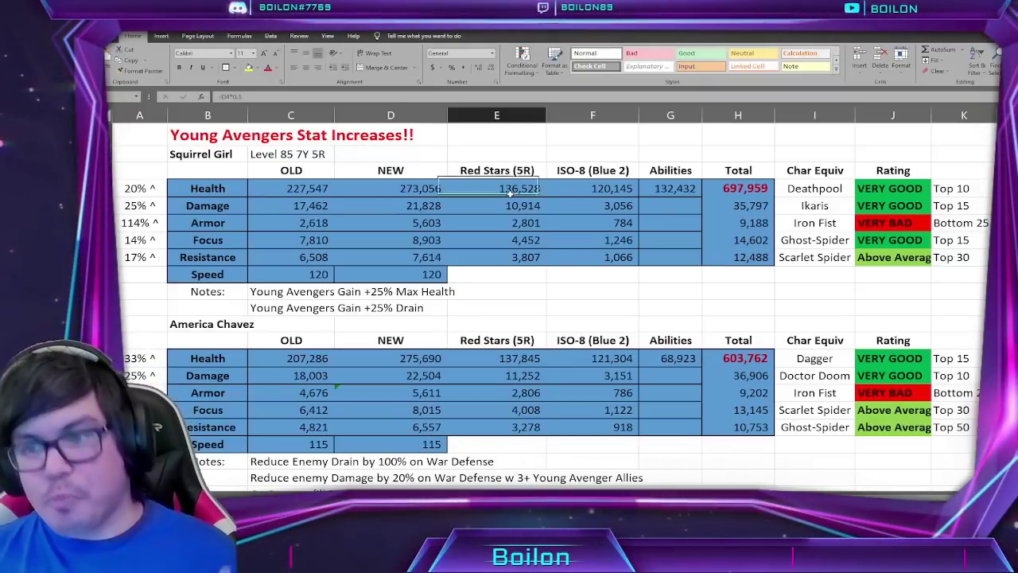
left_click(436, 192)
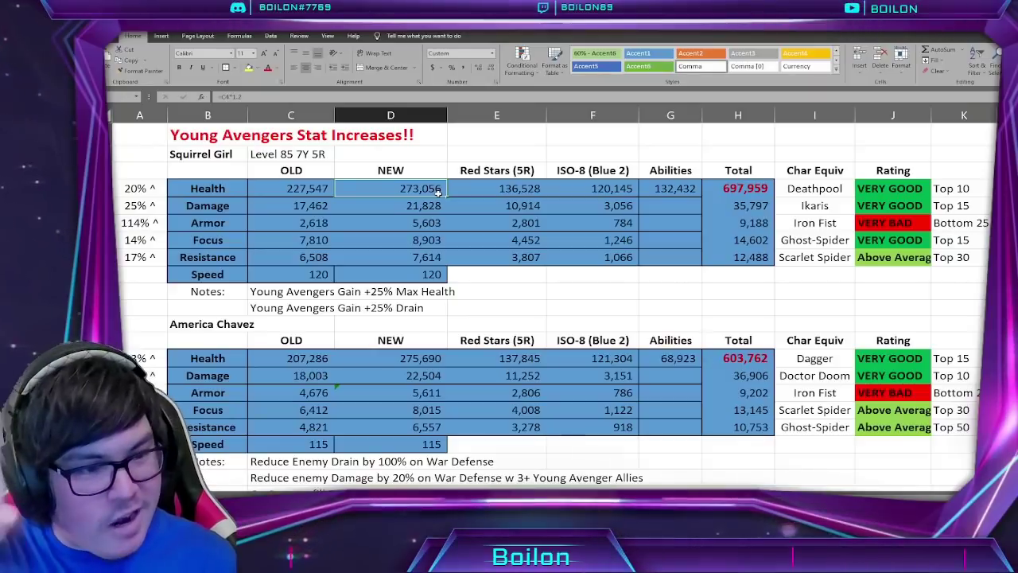
mouse_move(462, 194)
left_mouse_down()
mouse_move(493, 196)
mouse_move(533, 271)
left_mouse_up()
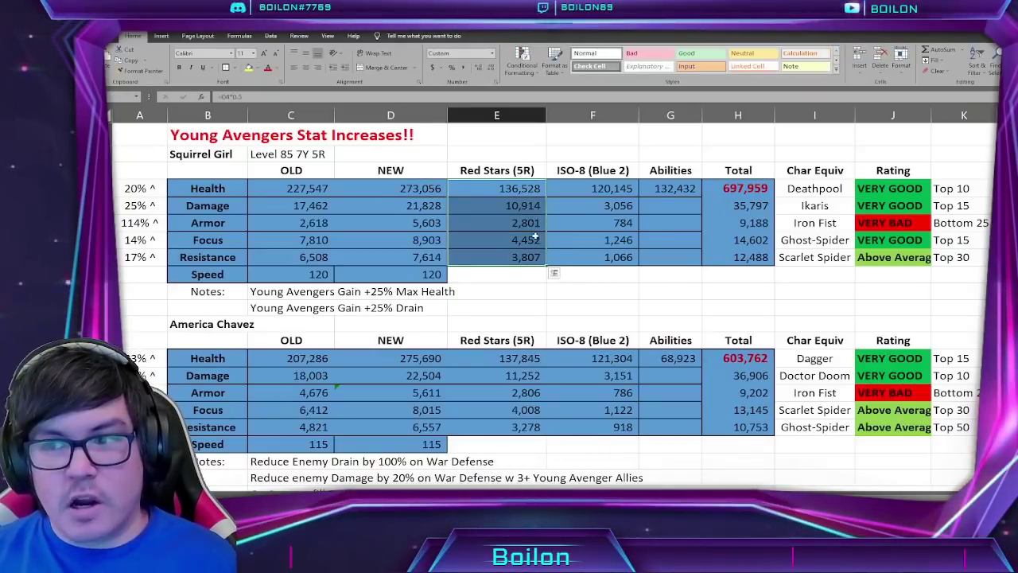
left_click(581, 188)
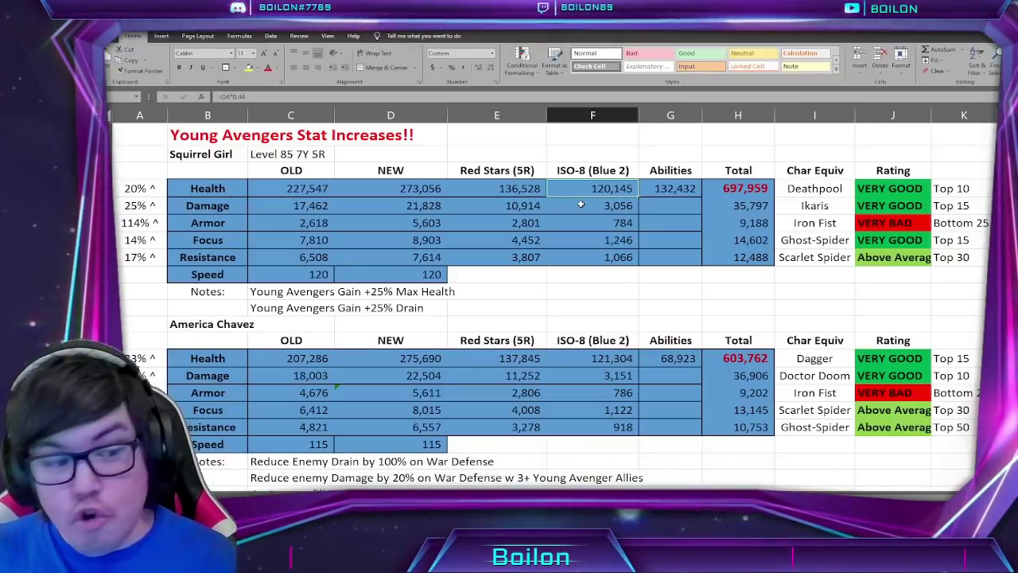
left_click(290, 154)
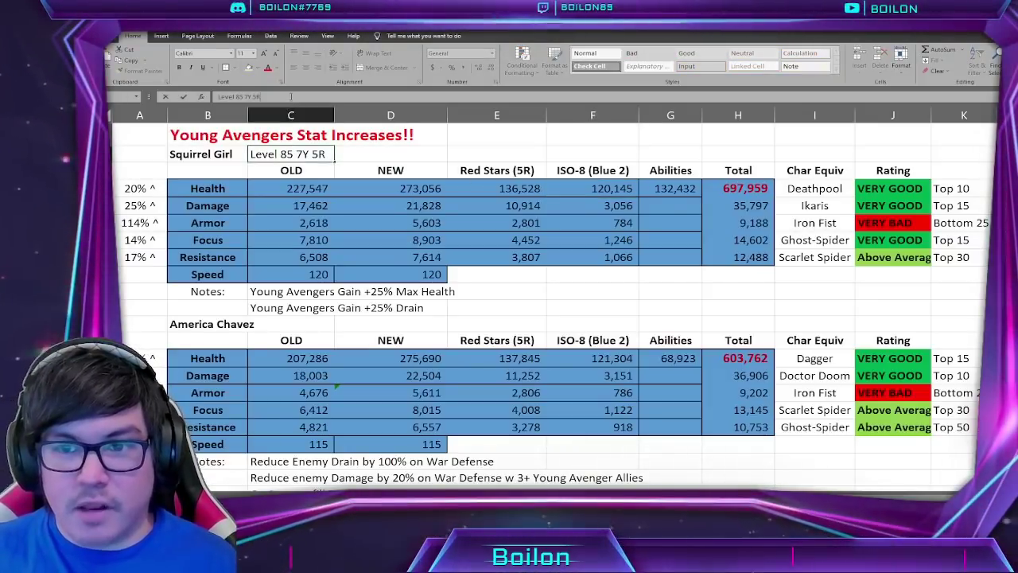
type("Blue ISO-2")
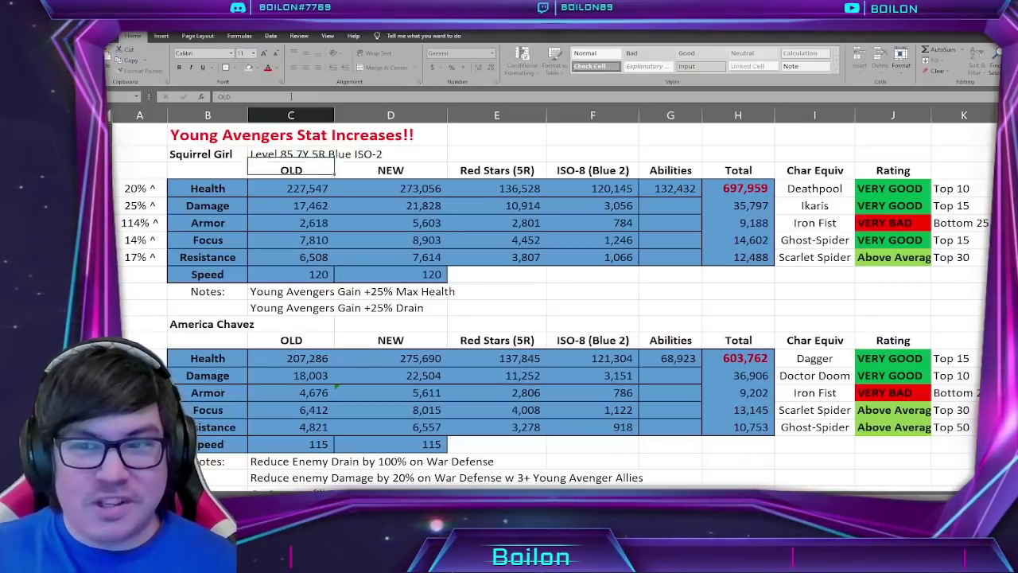
key("Return")
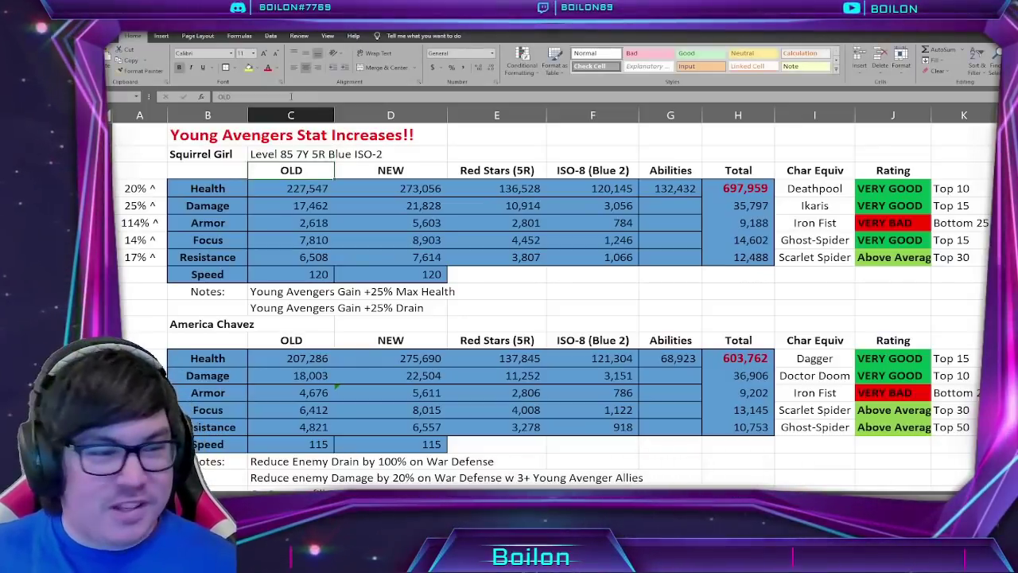
- Examine how Squirrel Girl's NEW, Red Stars, ISO-8 and Abilities health values add up to the Total, including the Abilities formula
left_click(612, 195)
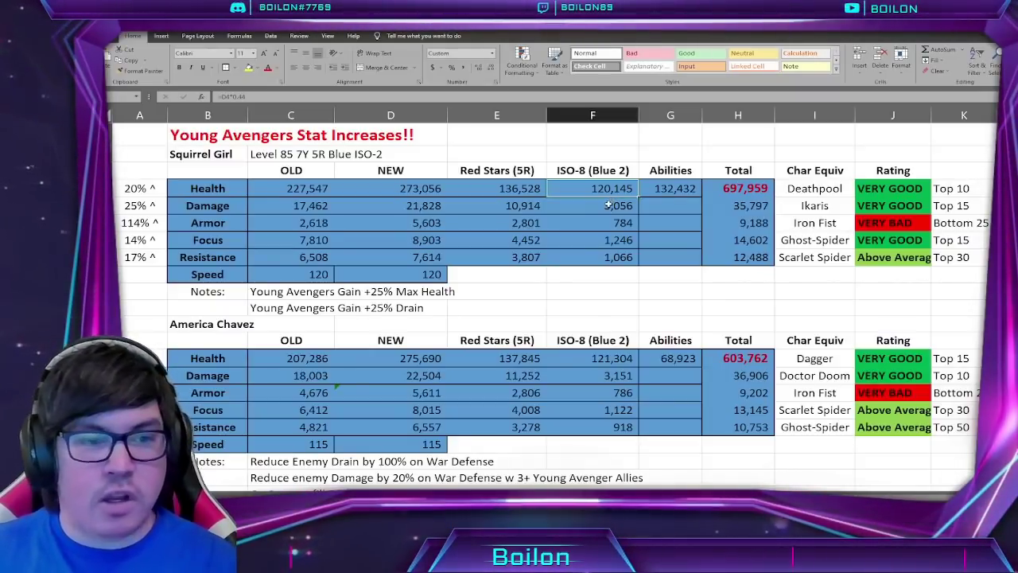
left_click_drag(430, 188, 430, 257)
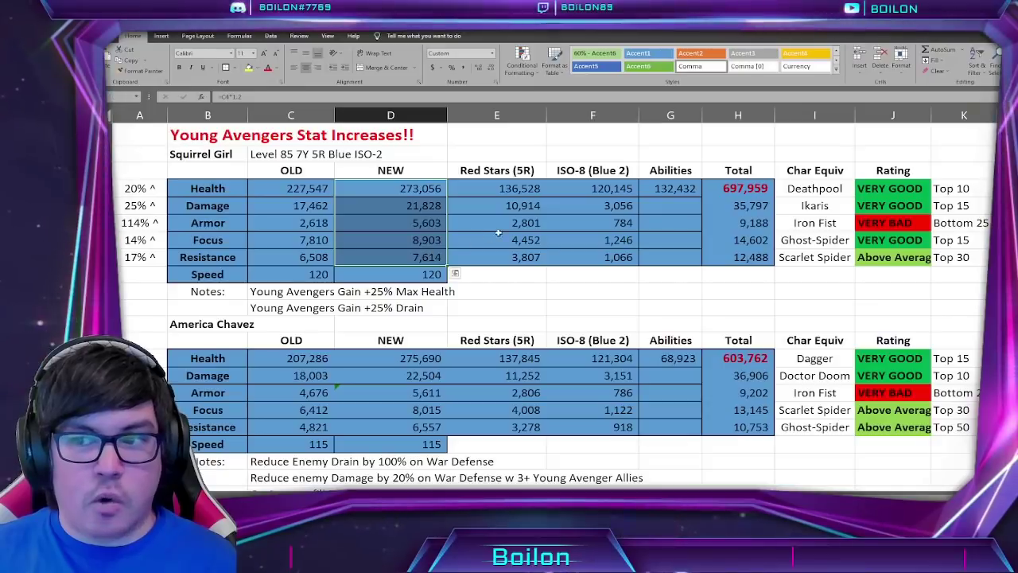
left_click(501, 190)
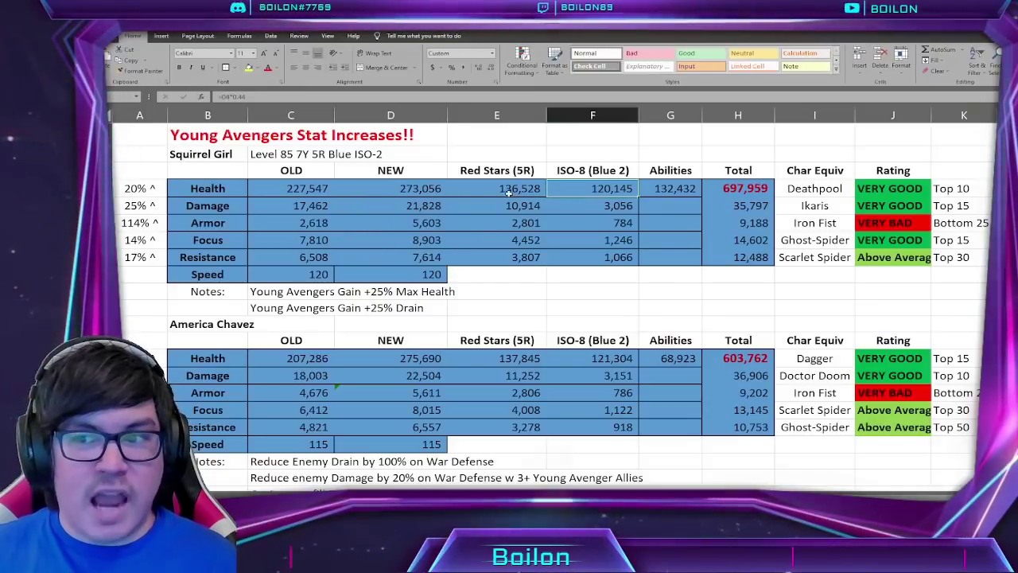
left_click(434, 189)
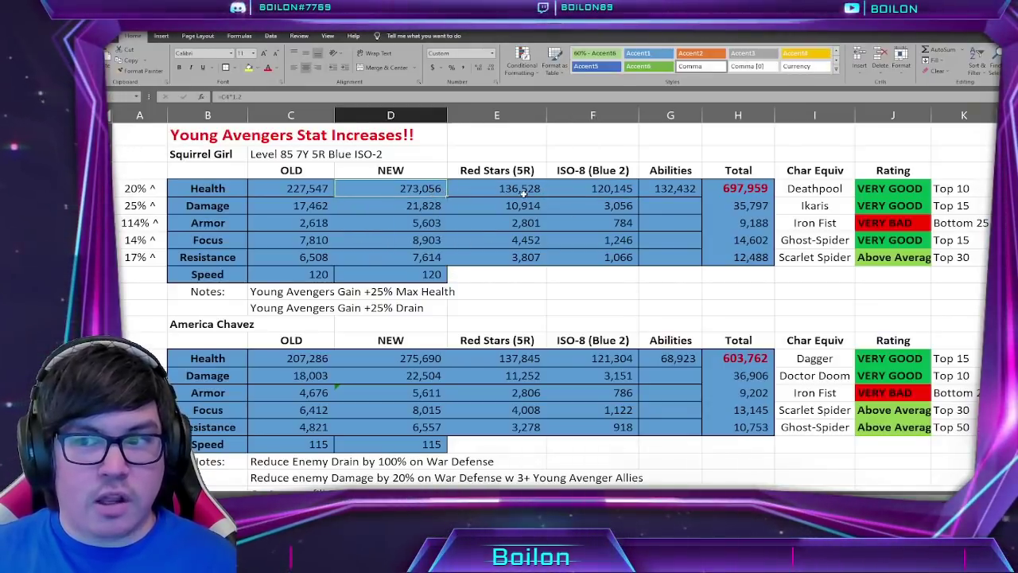
left_click(581, 191)
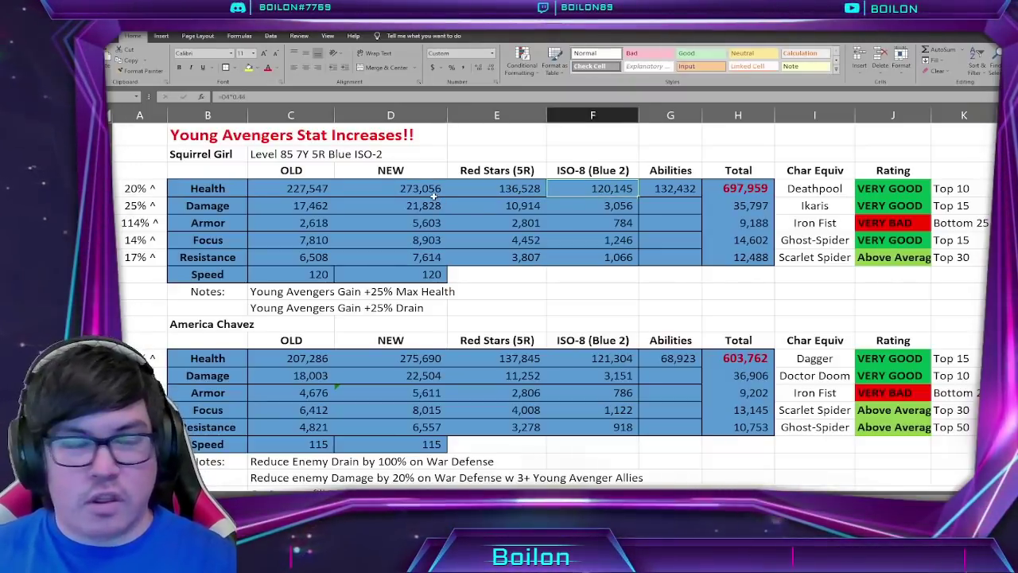
left_click(667, 188)
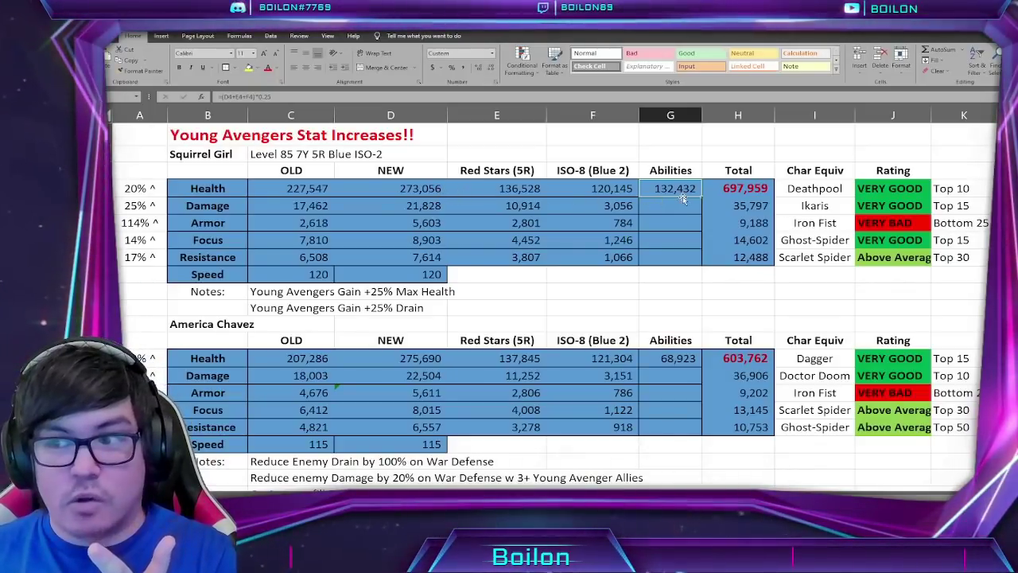
left_click(224, 97)
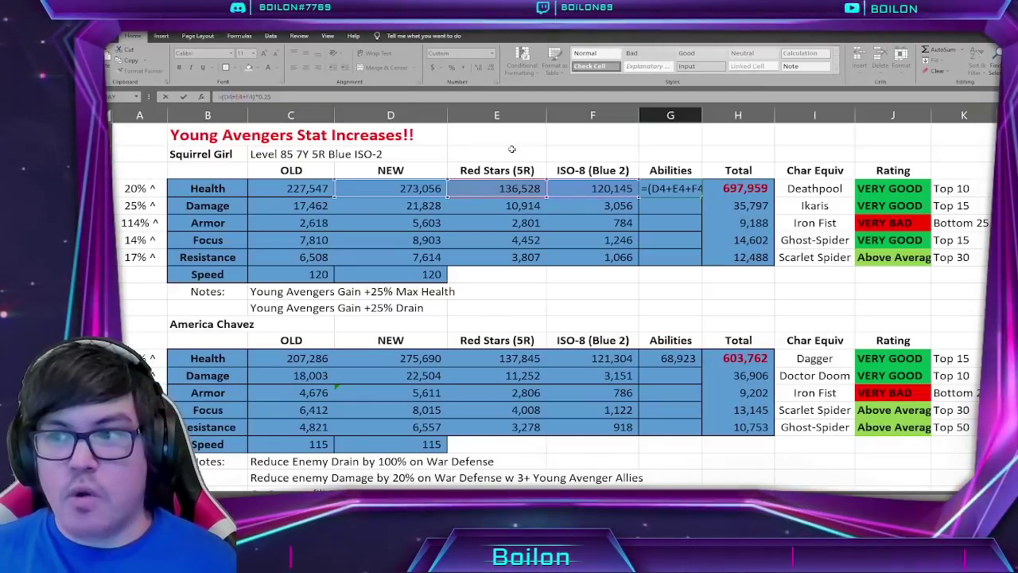
key("Return")
left_click(716, 189)
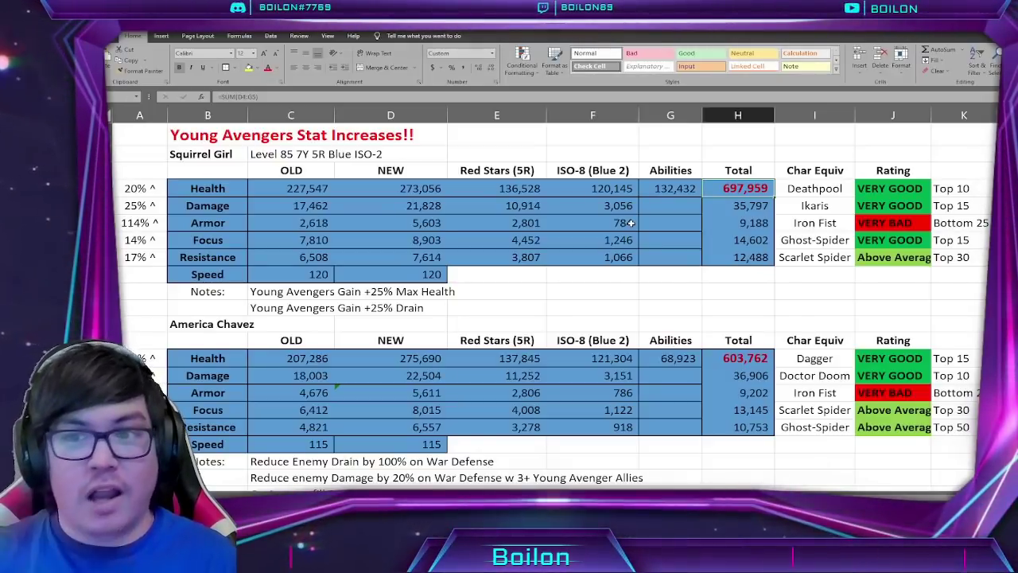
- Append "Gear Tier 15" to Squirrel Girl's build label
left_click(316, 156)
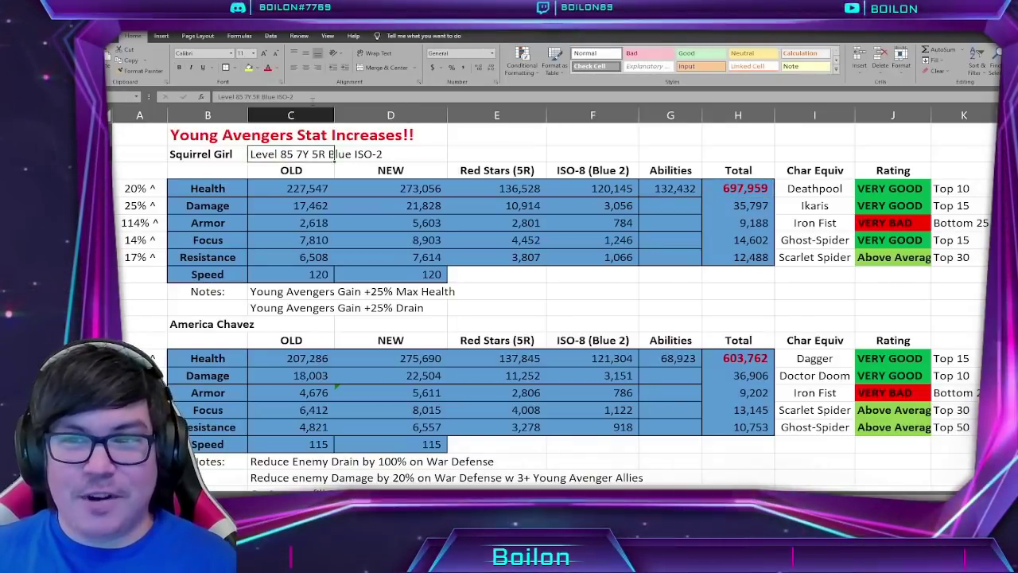
left_click(312, 96)
type("Gear Tier 15")
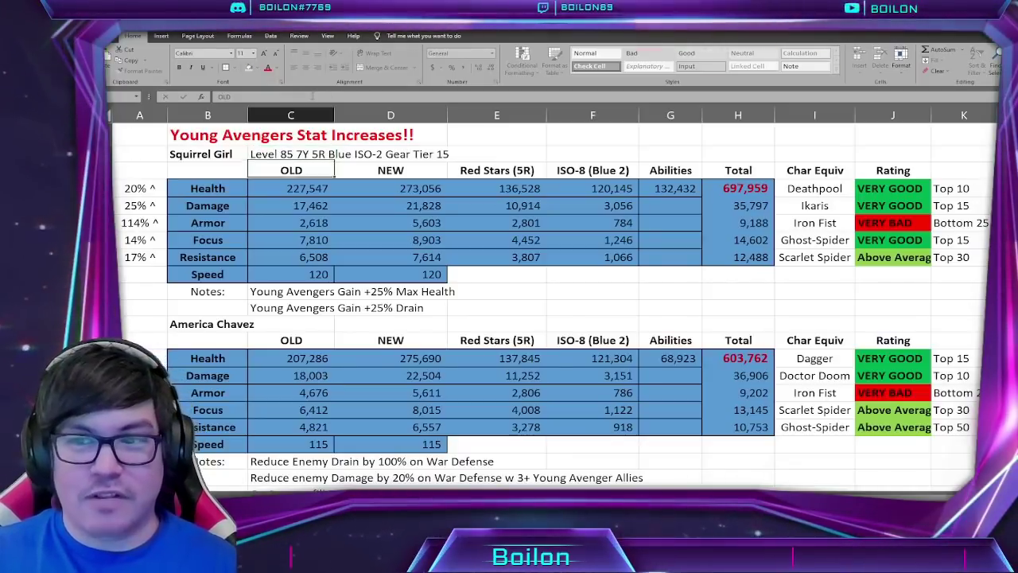
key("Return")
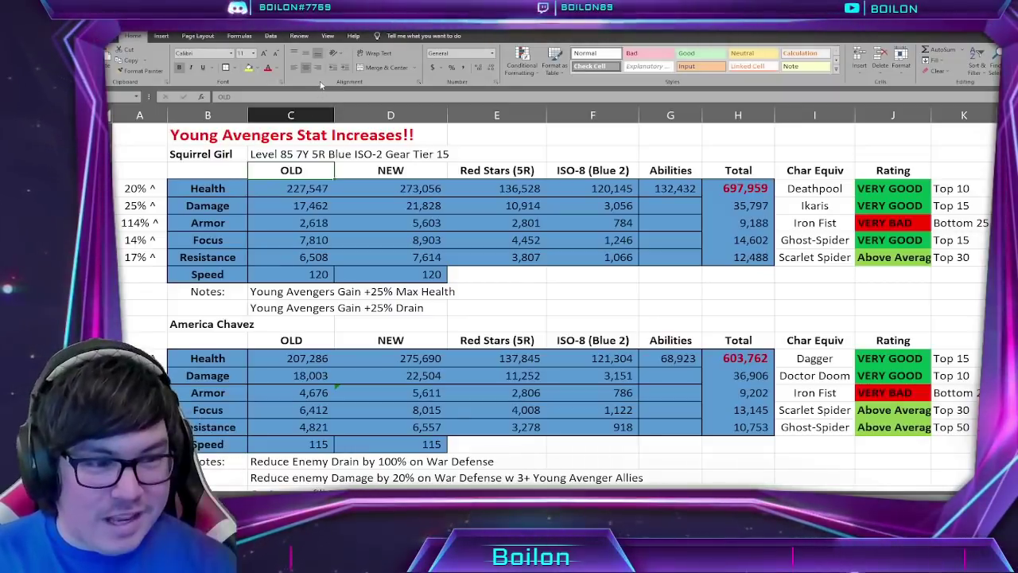
- Review the totals, equivalent characters, ratings and rankings for Squirrel Girl's Health and Damage
left_click(744, 189)
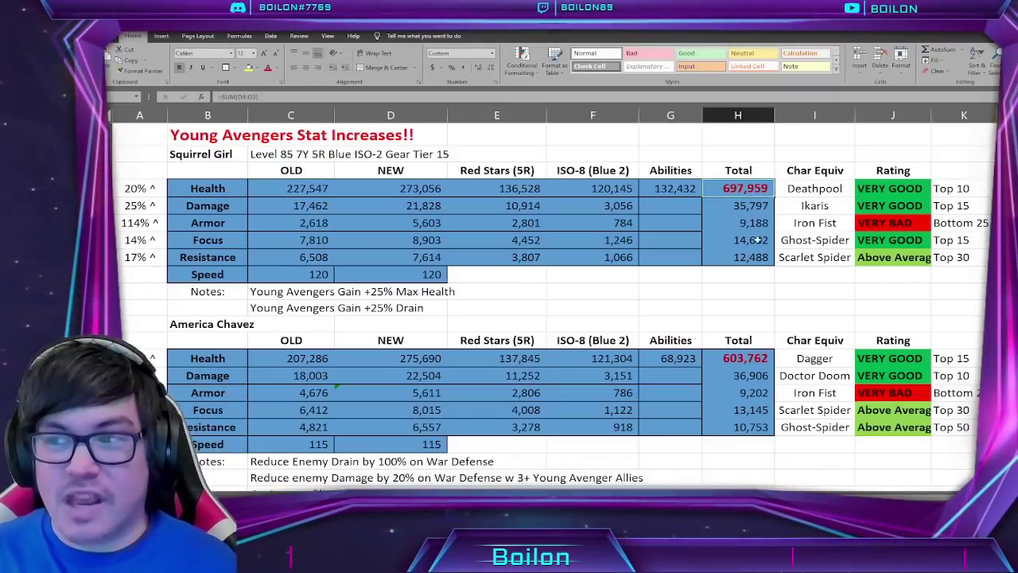
key("Right")
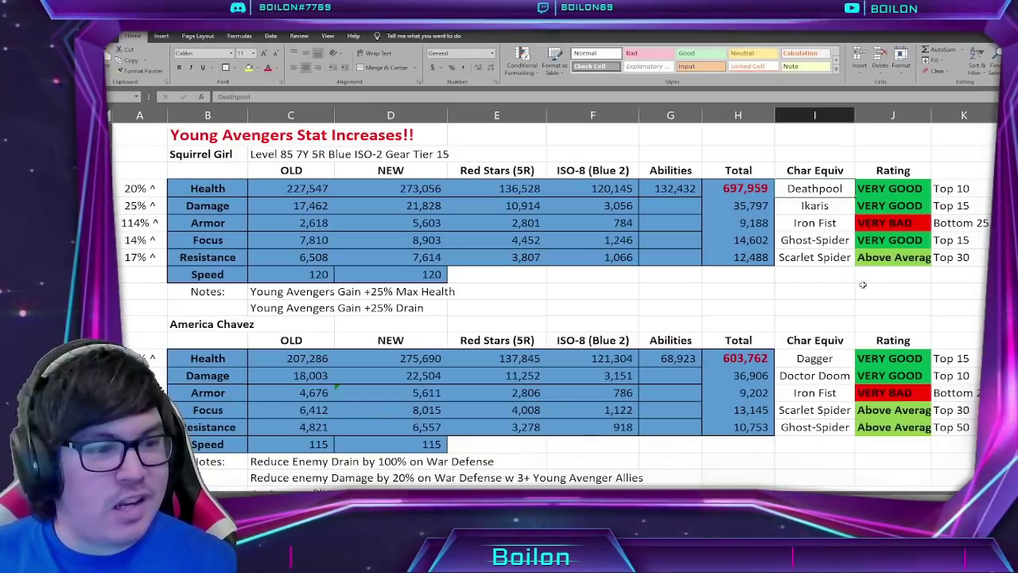
left_click(891, 191)
left_click(955, 190)
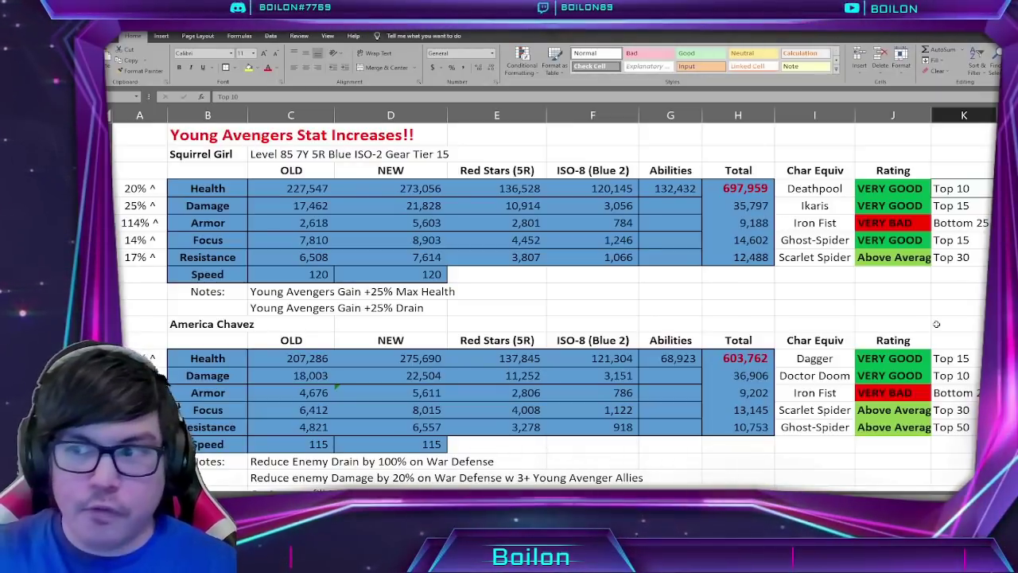
left_click(823, 206)
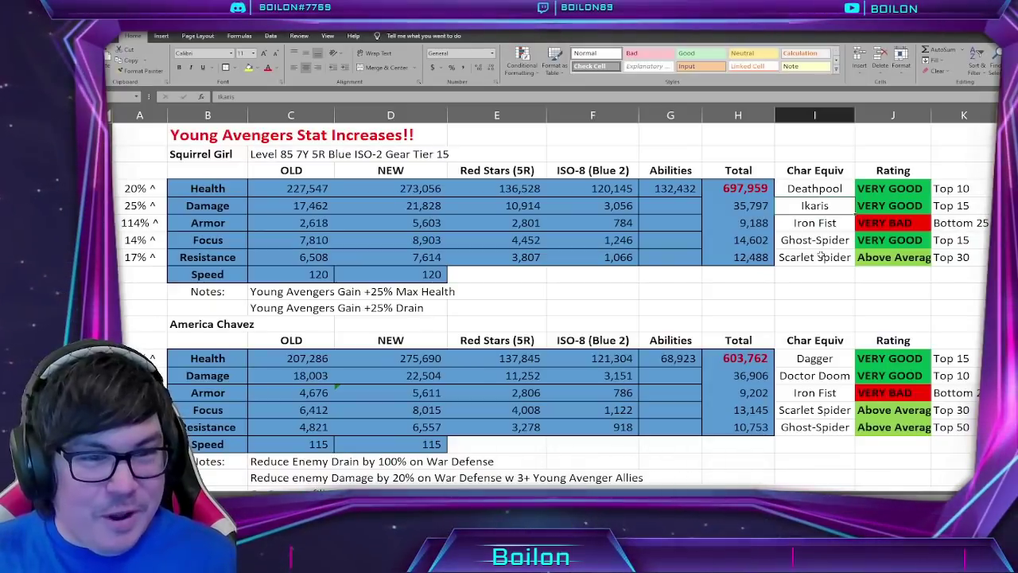
left_click(917, 206)
left_click(951, 206)
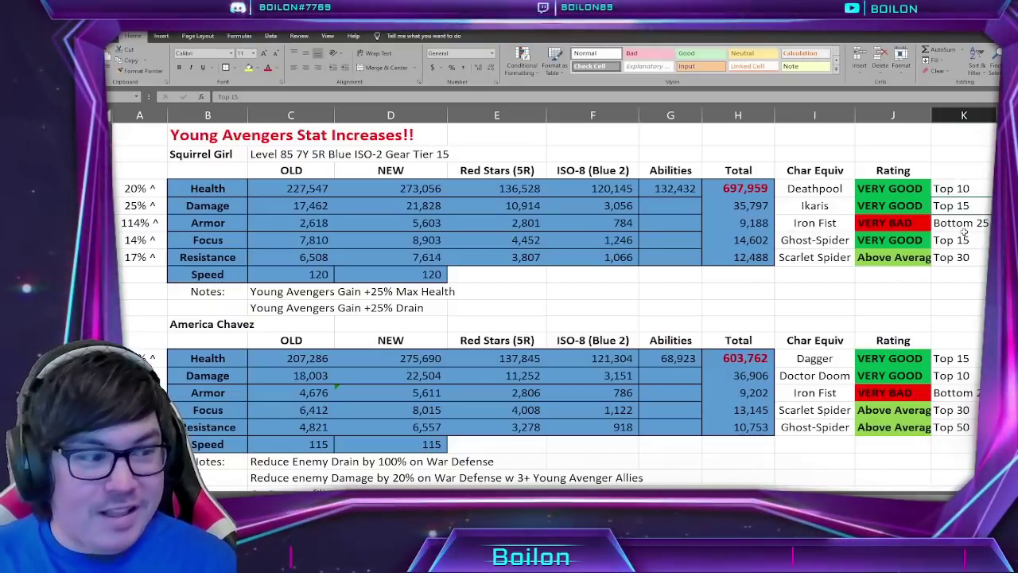
- Examine Squirrel Girl's Armor equivalent character, ranking and percentage increase, and compare its Total with the other stats
left_click(835, 226)
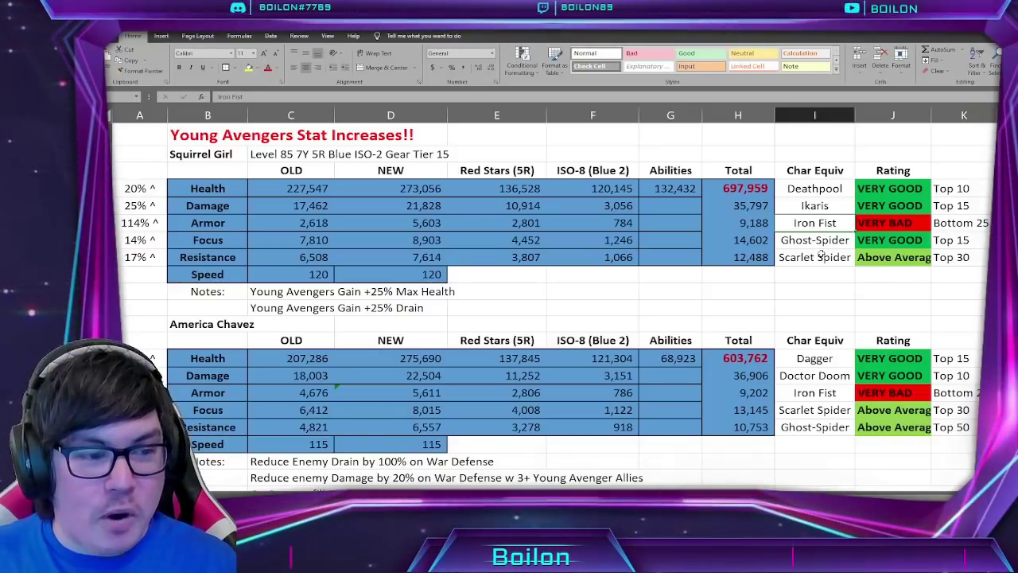
key("Right")
key("Right")
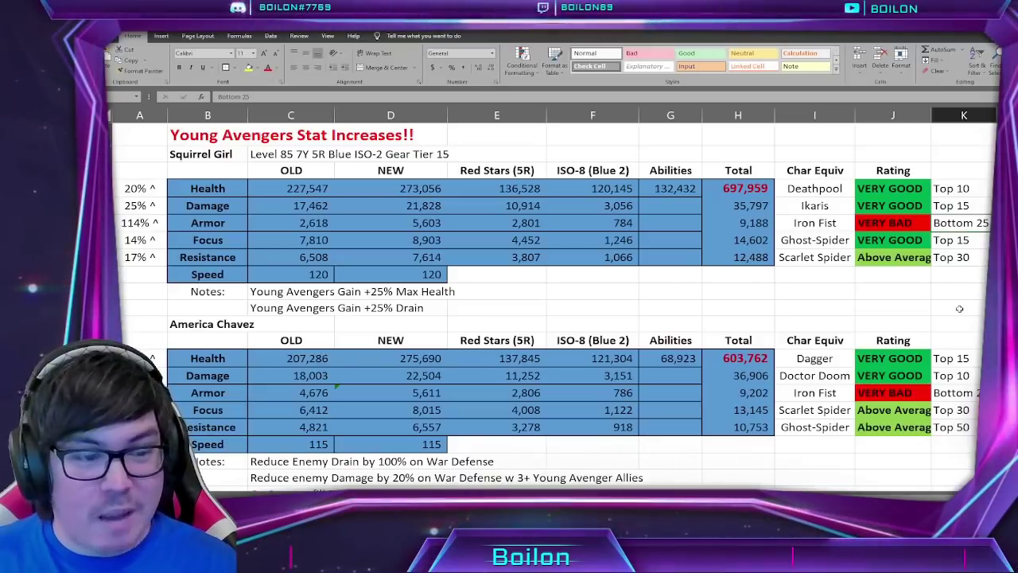
key("Home")
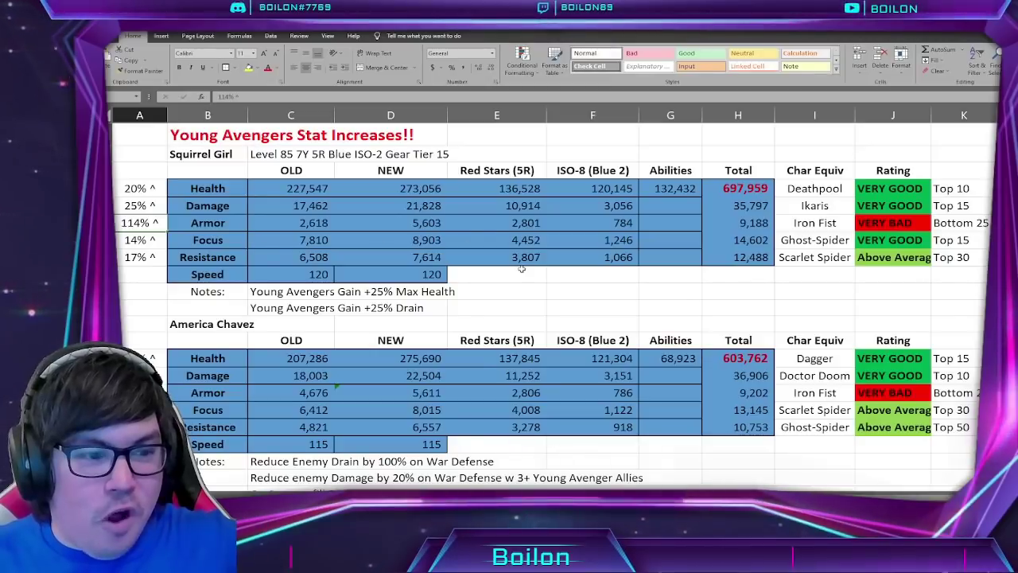
left_click(805, 224)
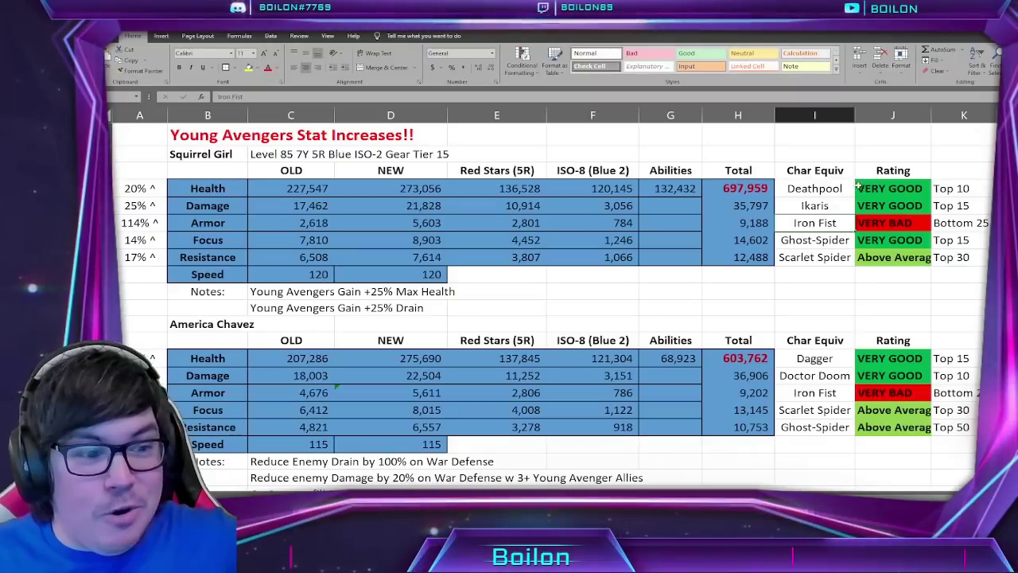
left_click(769, 190)
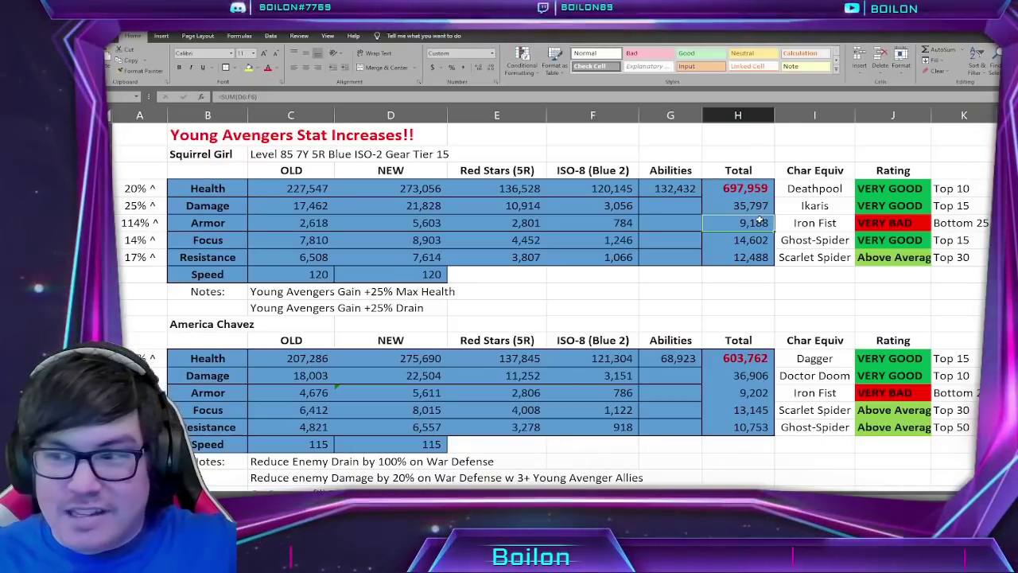
- Review the equivalent characters and rankings for Squirrel Girl's Focus and Resistance
left_click(826, 237)
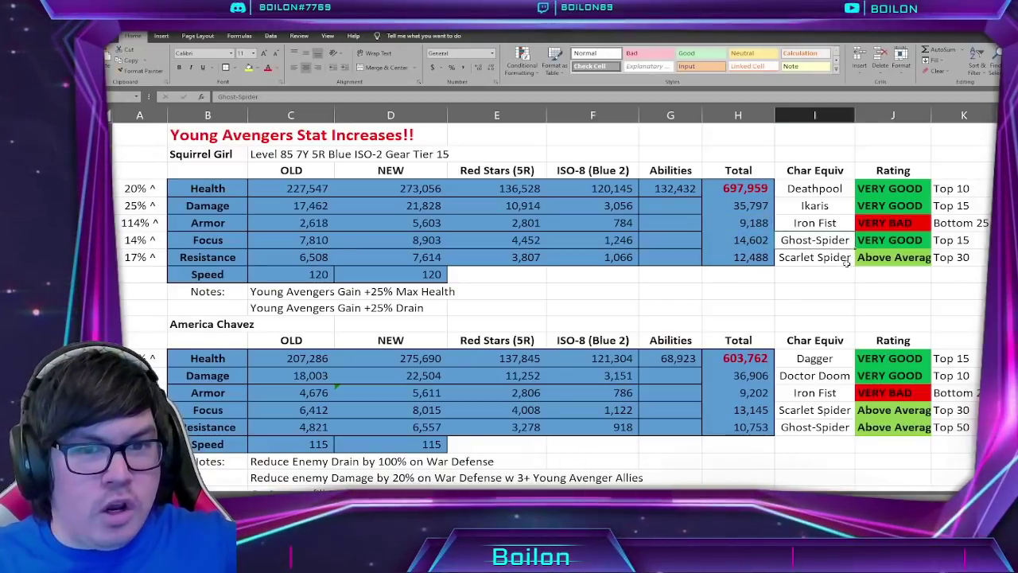
left_click(954, 241)
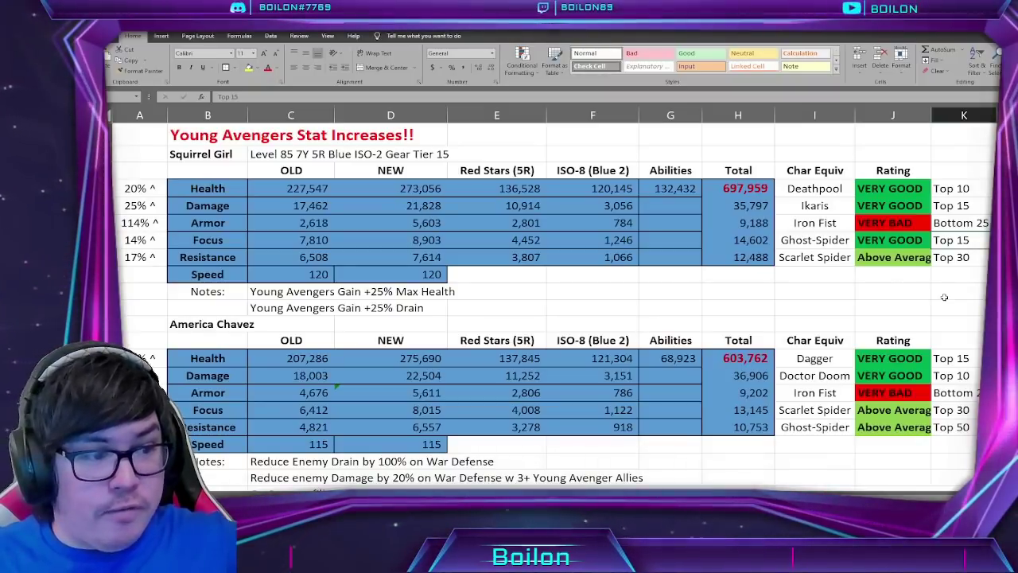
left_click(832, 259)
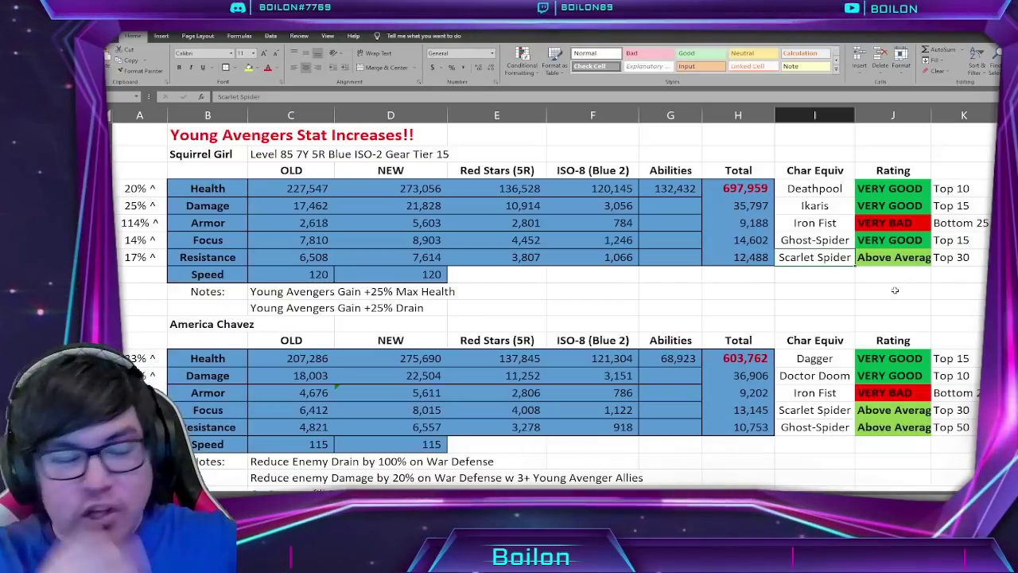
left_click(953, 258)
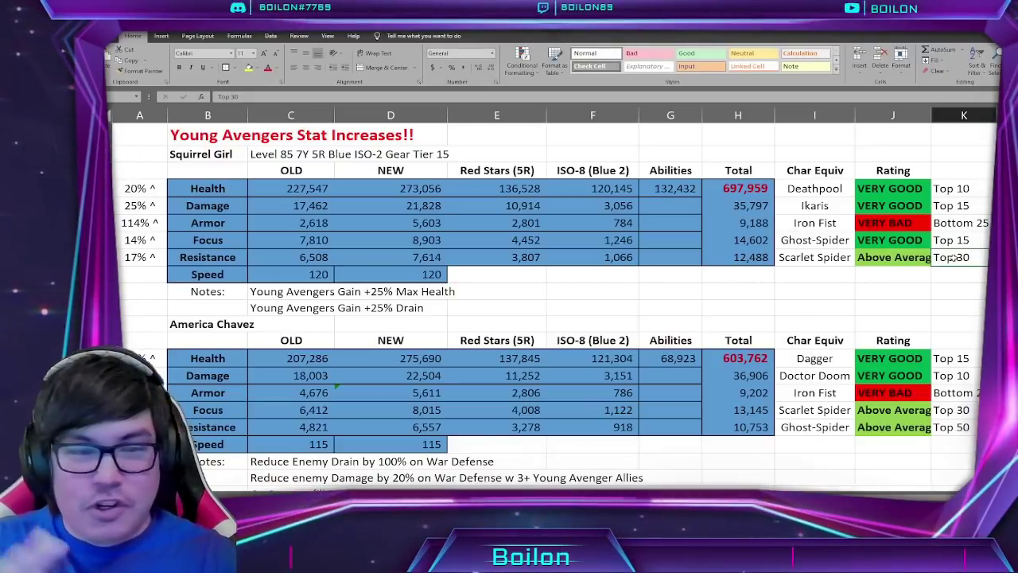
- Try a 0.75 multiplier in Squirrel Girl's Health Red Stars formula, making it =D4*0.75
left_click(531, 193)
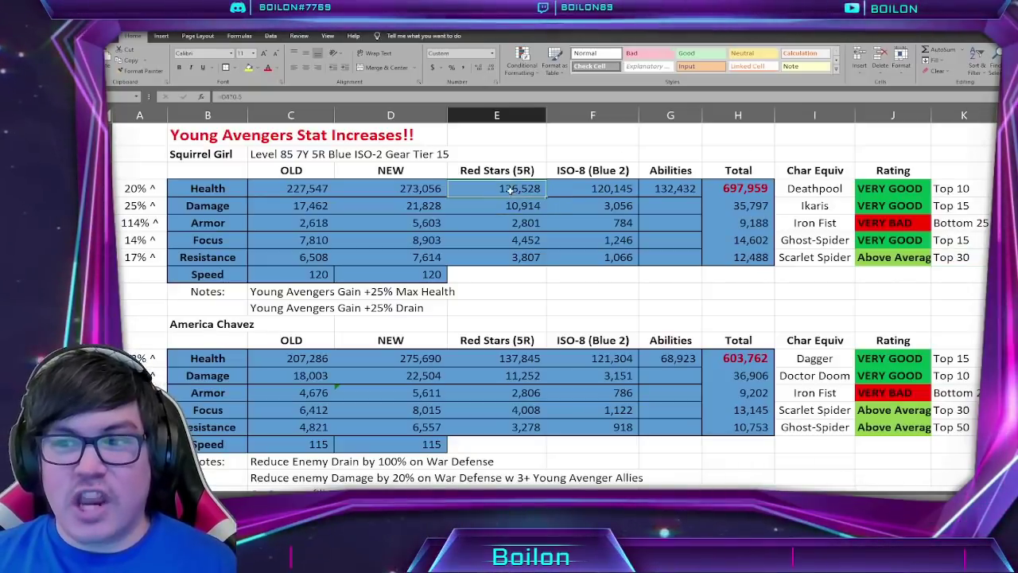
key("F2")
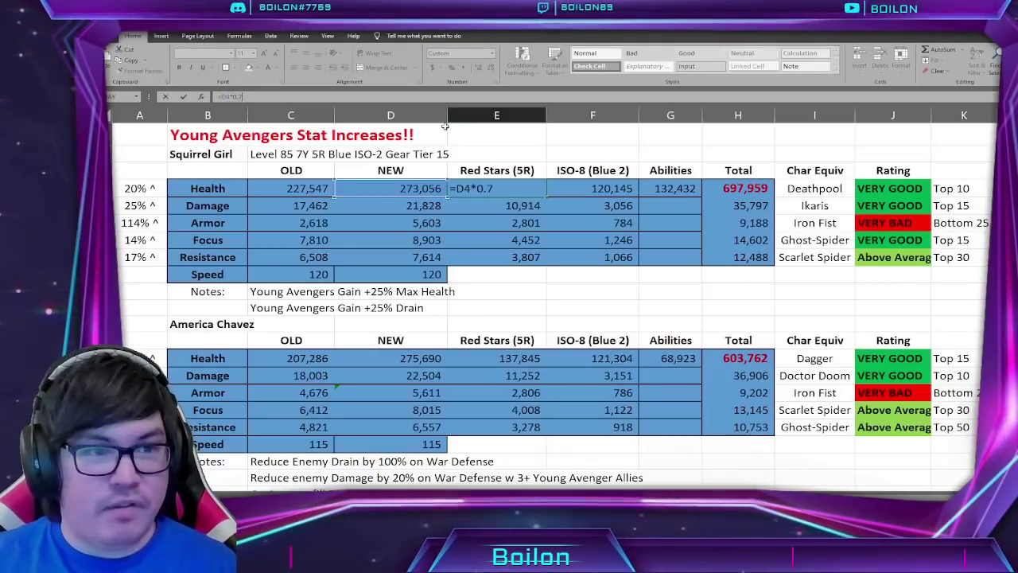
key("BackSpace")
type("75")
key("Return")
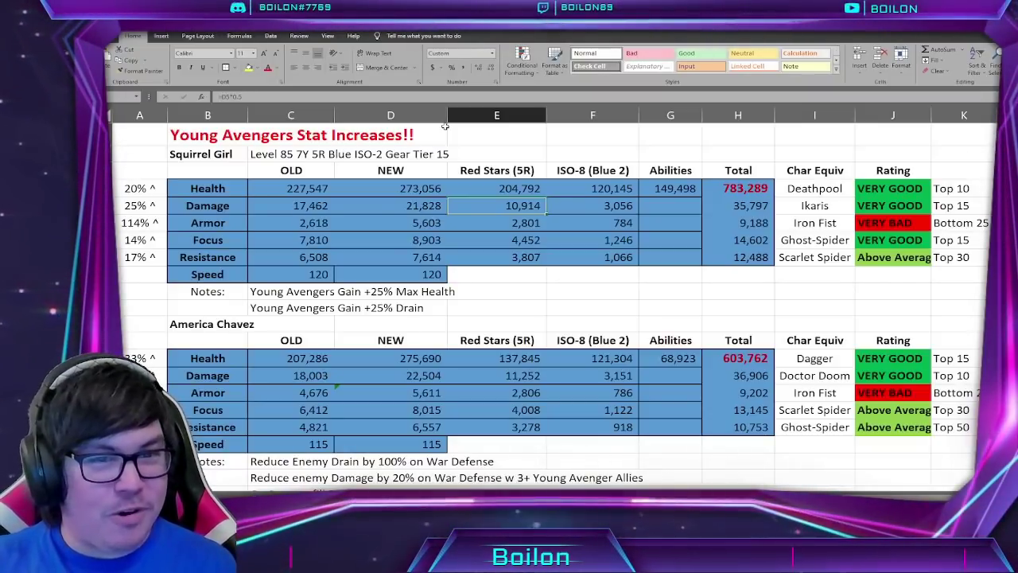
- Restore Squirrel Girl's Health Red Stars formula to =D4*0.5
left_click(498, 188)
left_click(344, 96)
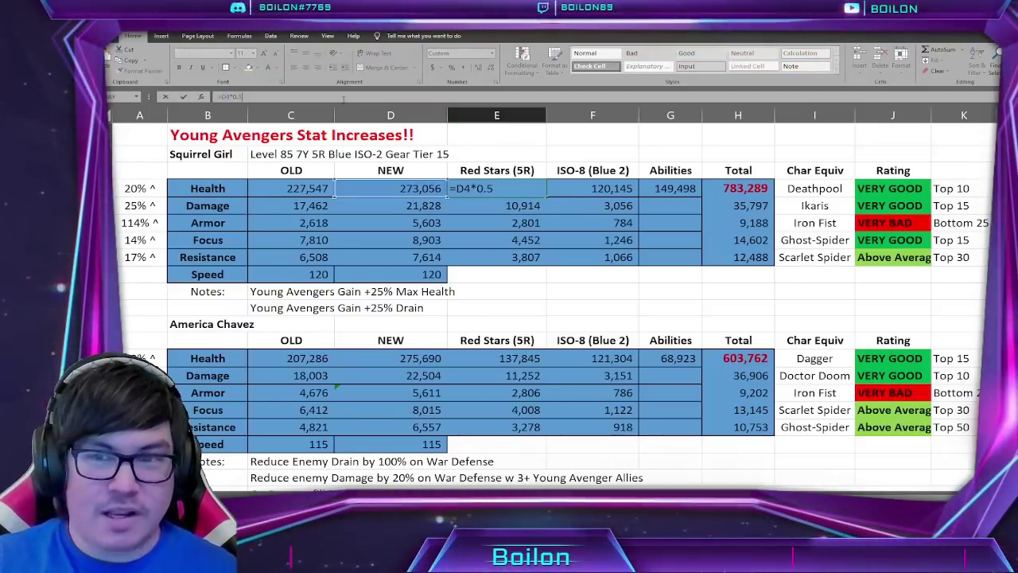
key("Return")
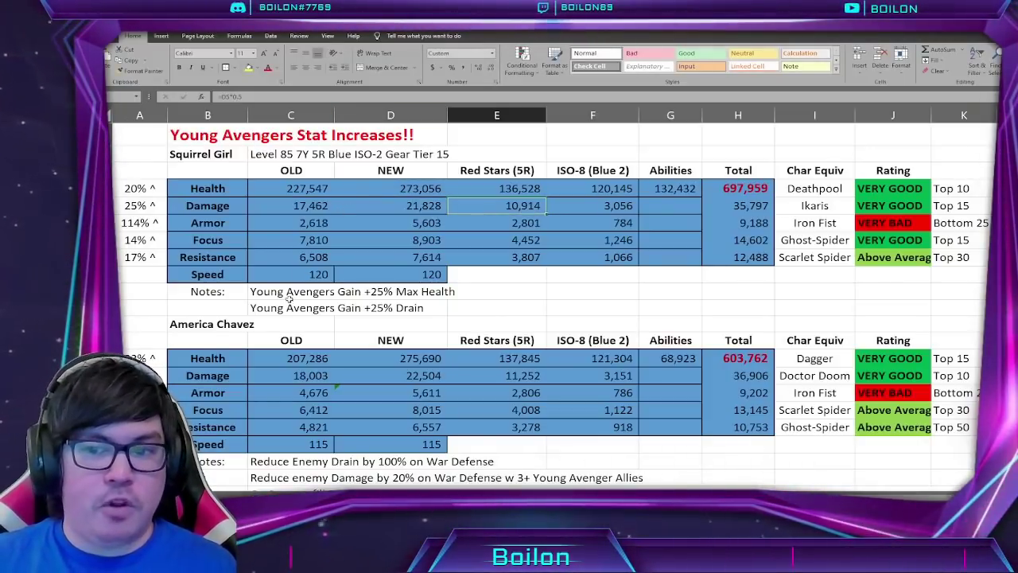
- Read Squirrel Girl's notes on Young Avengers gains, and review the percentage increases for America Chavez's stats
left_click(293, 291)
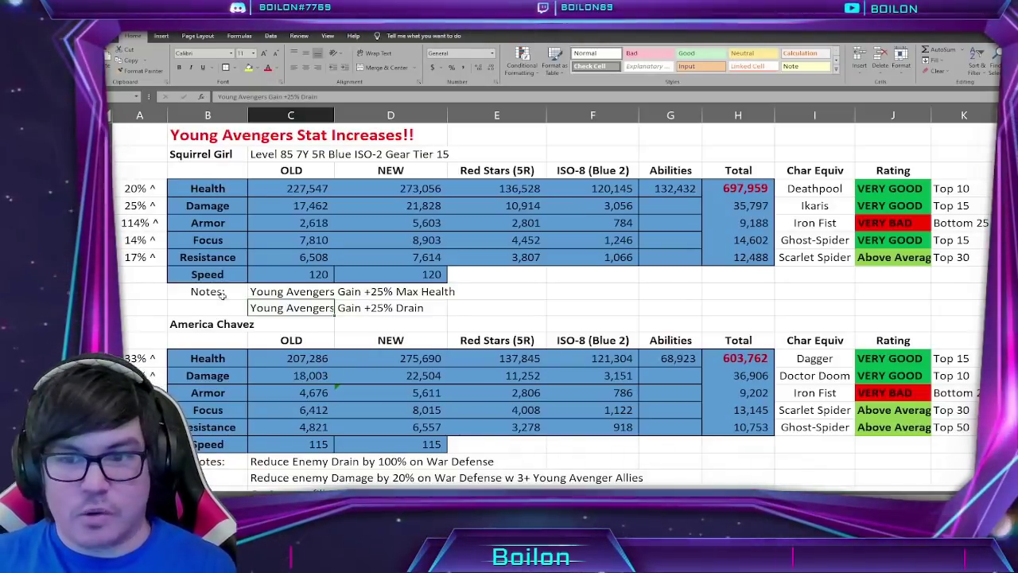
scroll(291, 305, "down", 1)
scroll(294, 305, "down", 1)
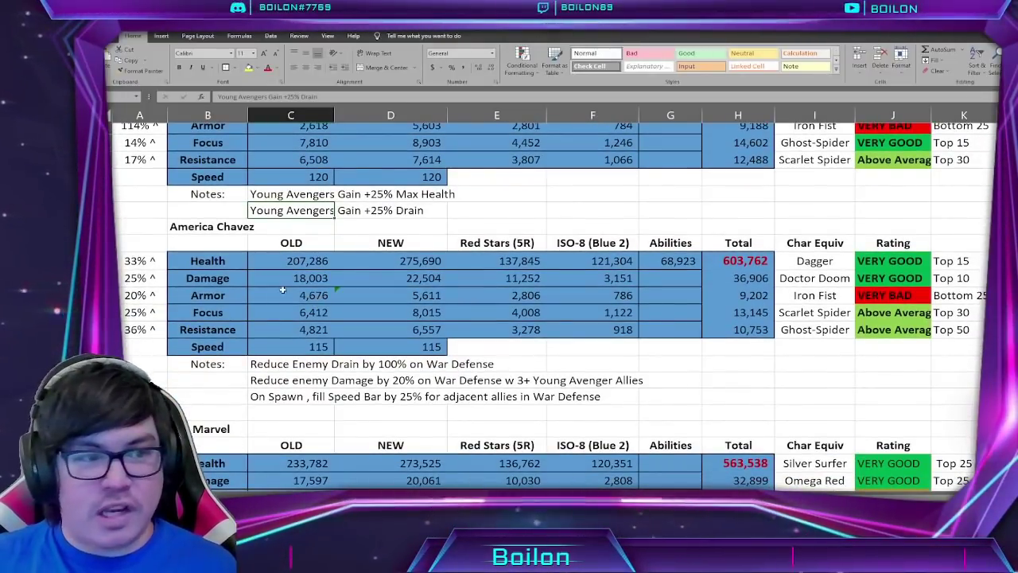
left_click(140, 260)
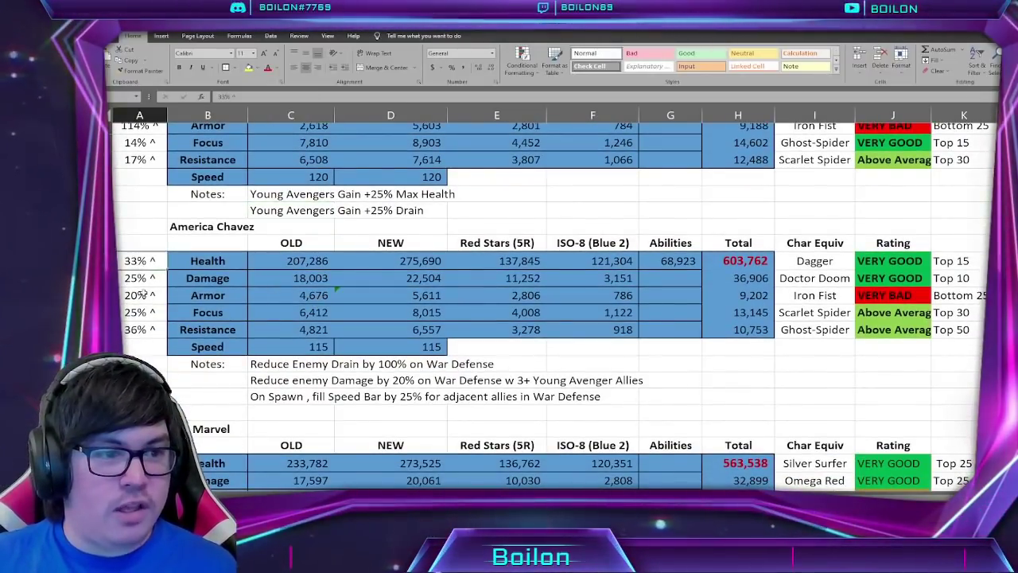
key("Down")
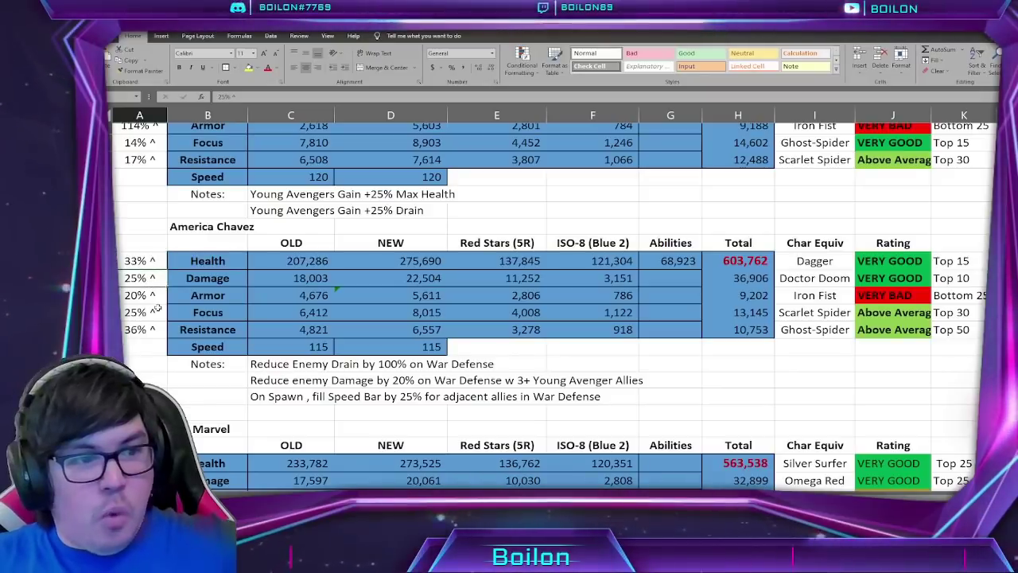
key("Down")
key("Down")
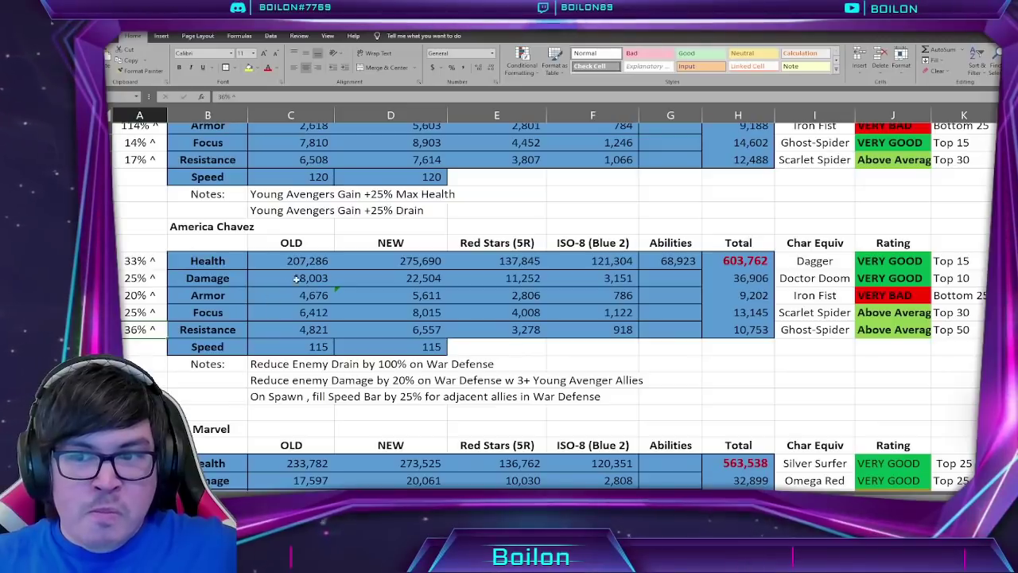
- Examine America Chavez's Health row across the OLD, NEW, Red Stars, ISO-8 and Total values
left_click(331, 261)
key("Right")
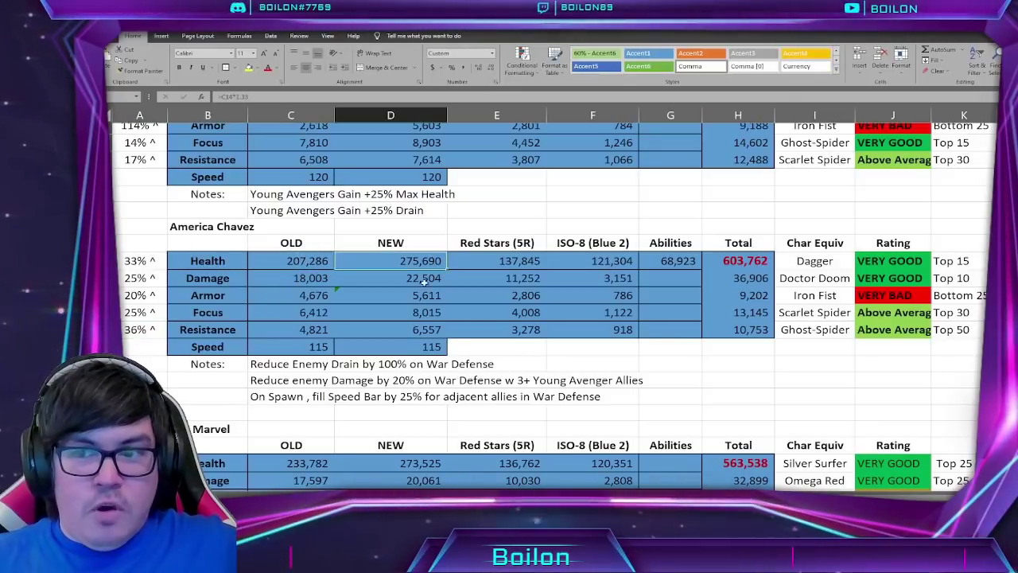
left_click(509, 261)
left_click(597, 263)
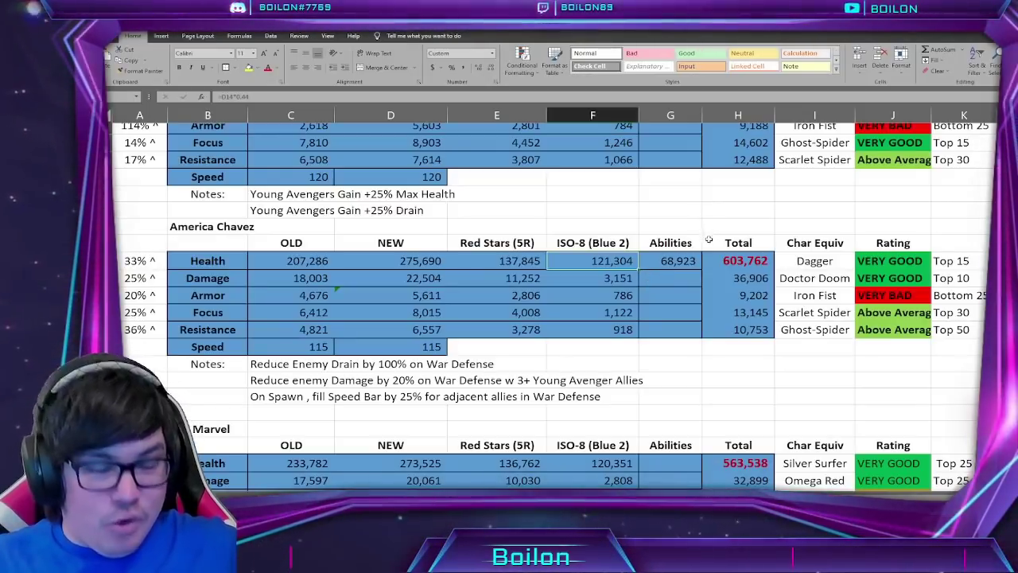
left_click(737, 259)
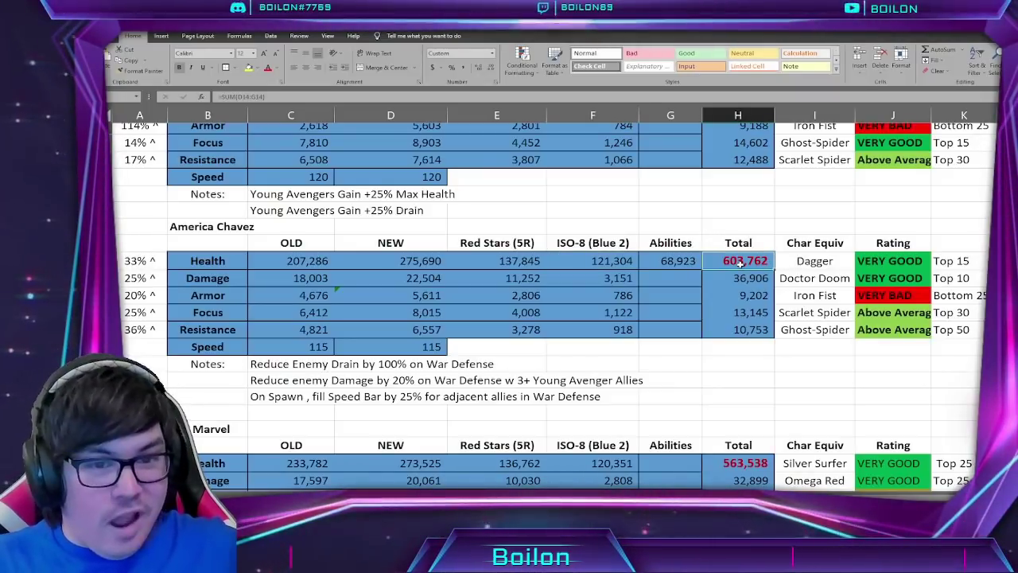
- Review the equivalent characters and ratings for America Chavez's Health and Damage
left_click(815, 263)
left_click(889, 266)
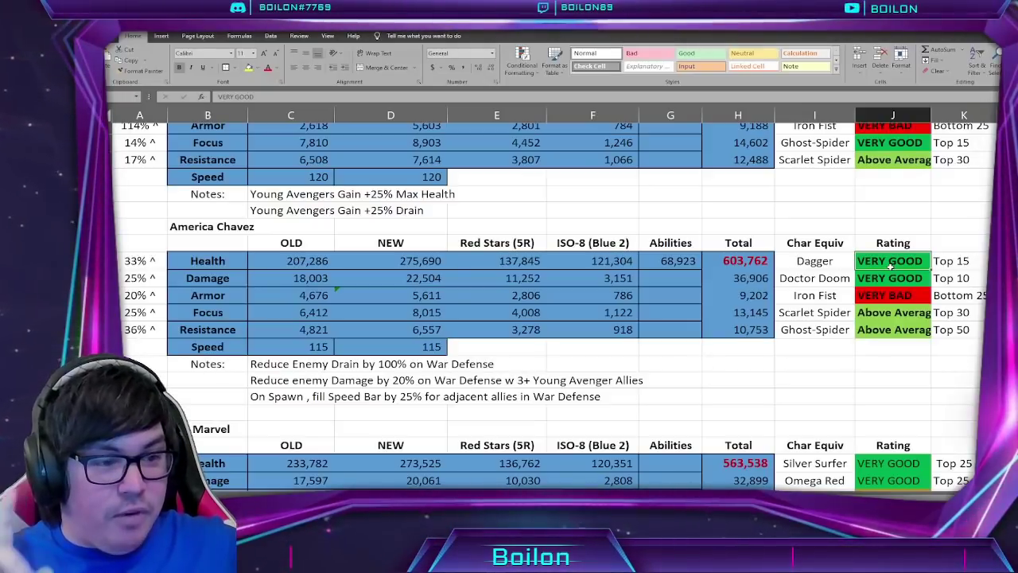
left_click(827, 280)
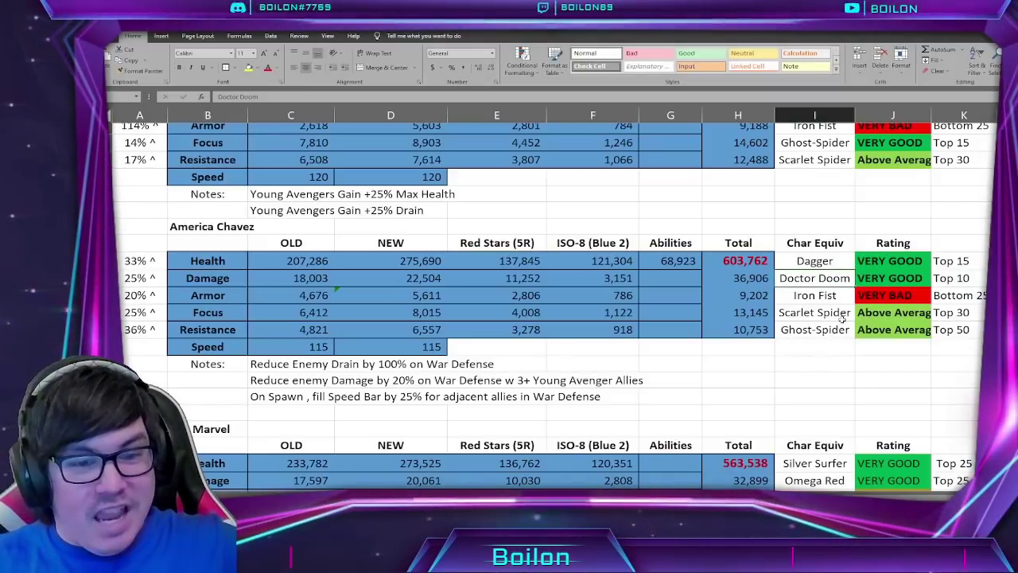
key("Right")
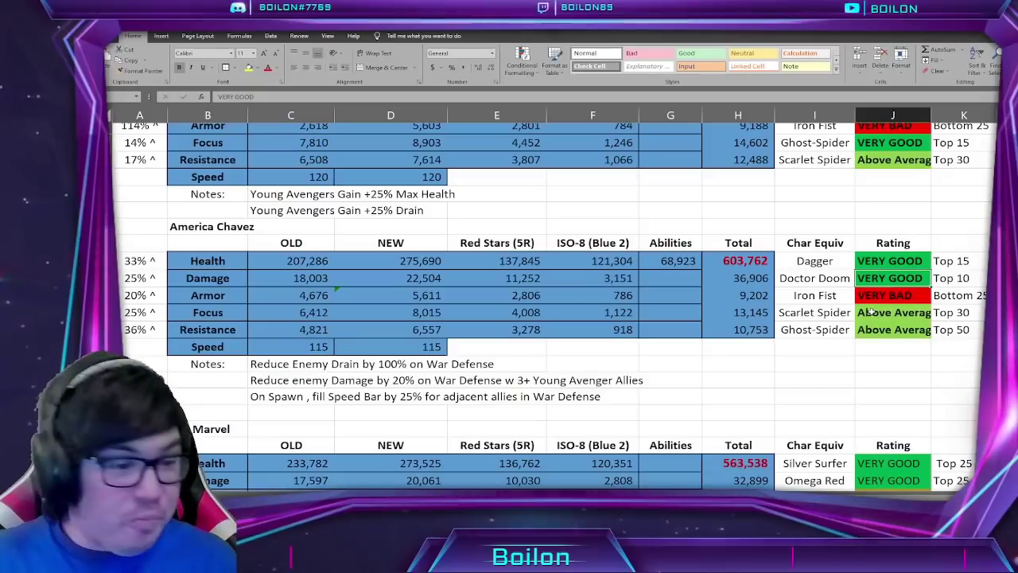
- Review the equivalent characters, ratings and rankings for America Chavez's Armor and Focus, comparing them with Squirrel Girl's table
left_click(838, 279)
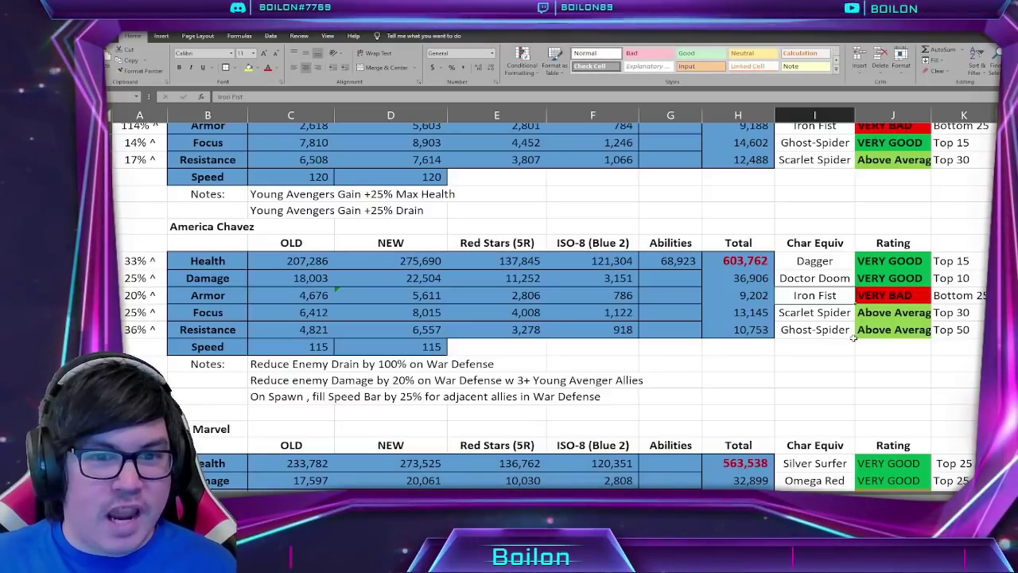
scroll(793, 248, "up", 1)
scroll(793, 247, "up", 1)
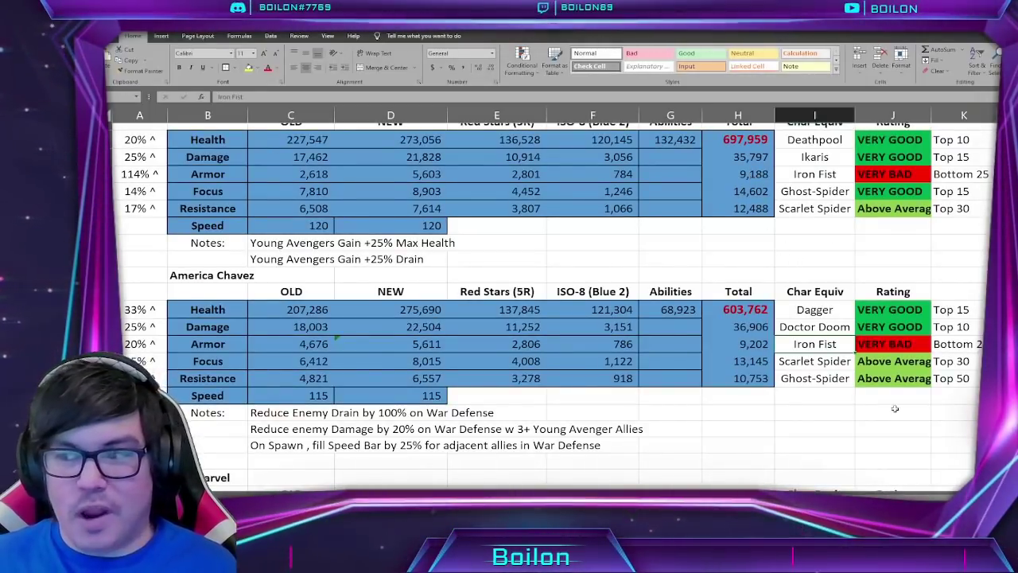
scroll(839, 321, "down", 2)
scroll(839, 320, "up", 1)
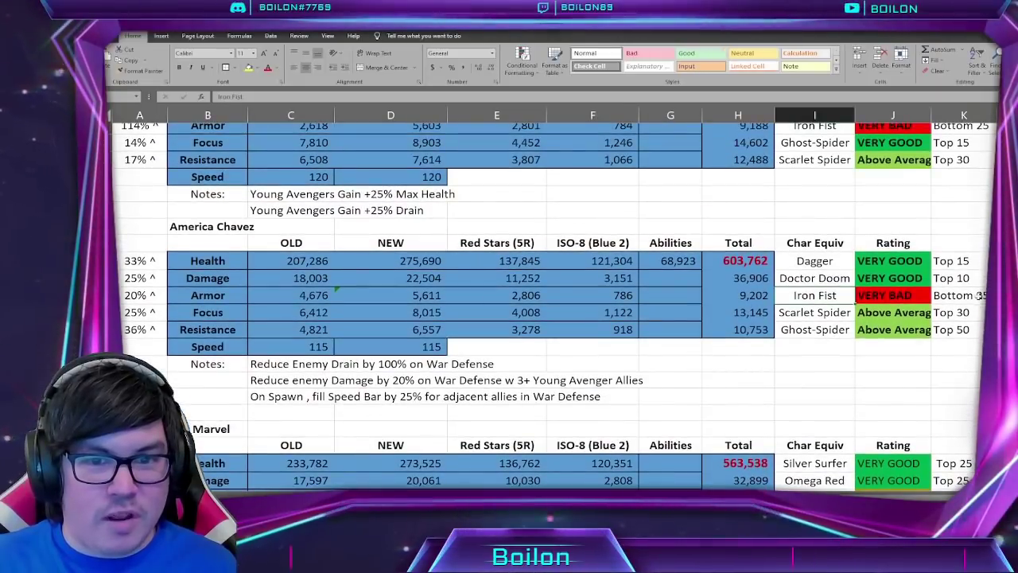
key("Right")
key("Right")
left_click(831, 314)
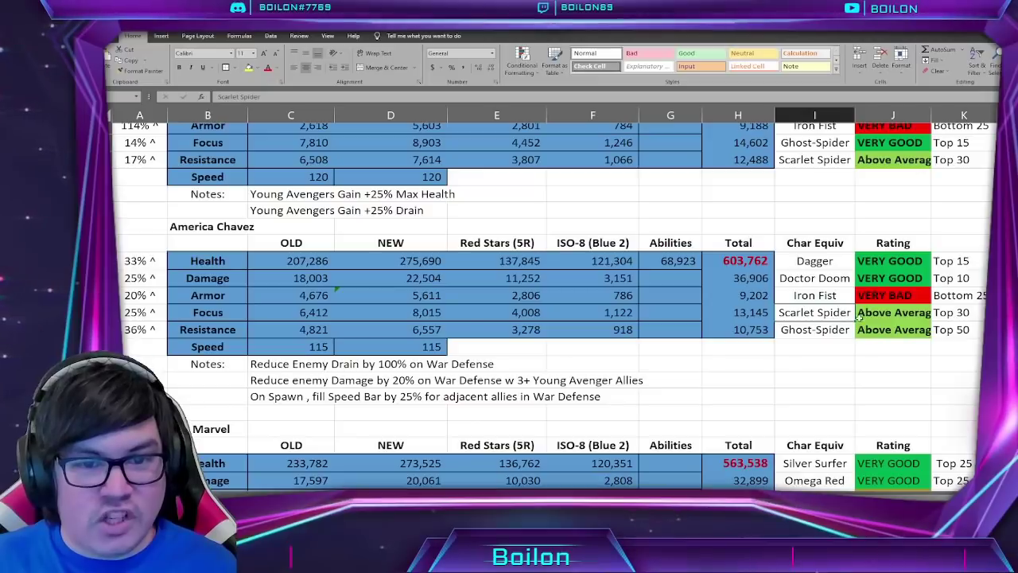
left_click(885, 316)
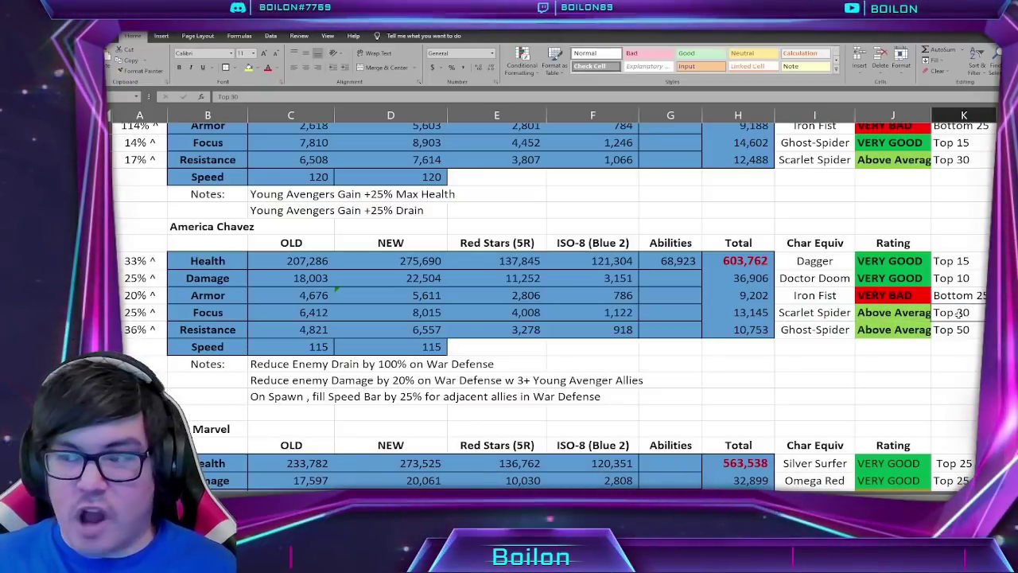
- Review the equivalent characters and rankings for America Chavez's Resistance and Focus
left_click(819, 330)
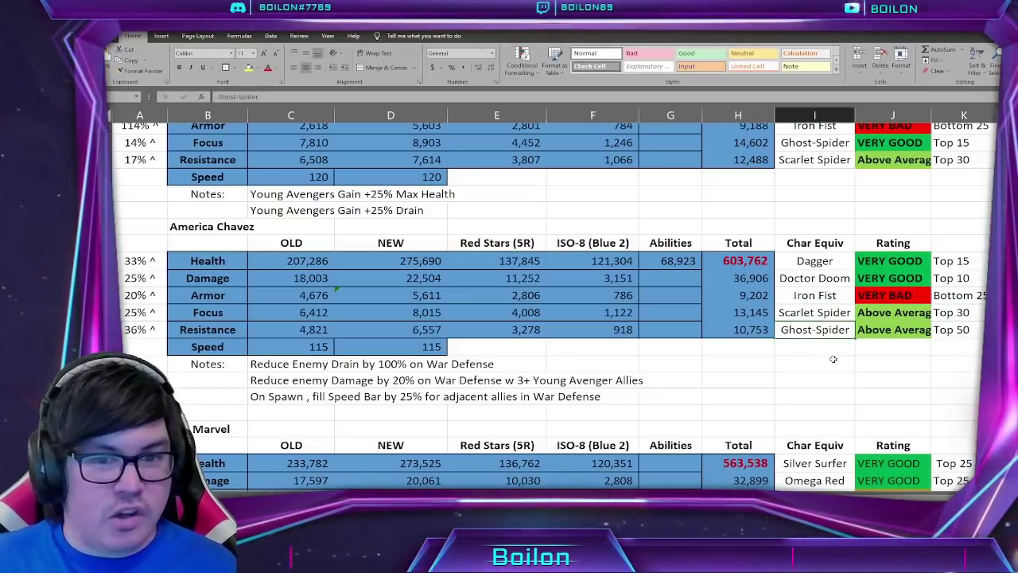
left_click(952, 333)
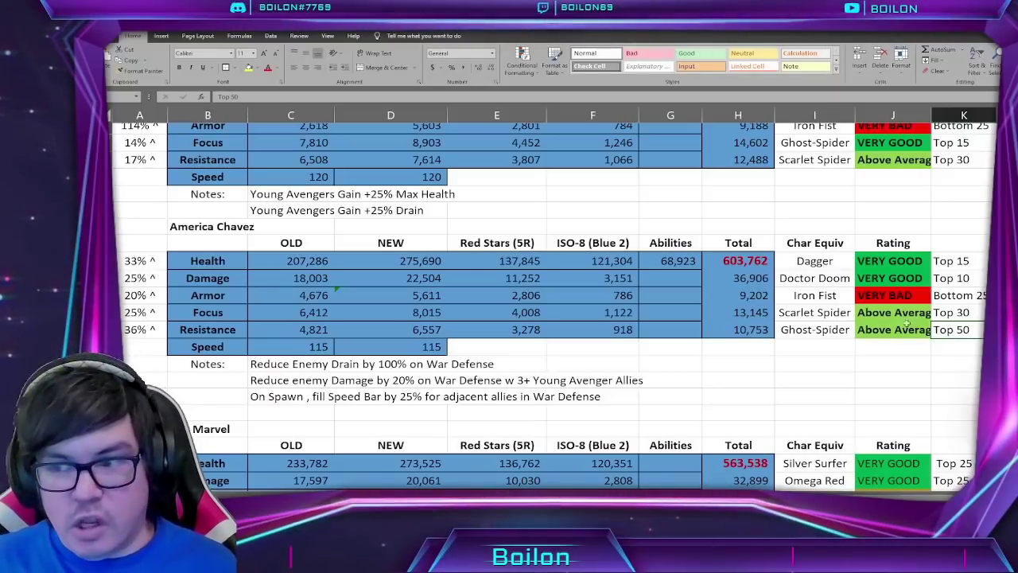
left_click(824, 313)
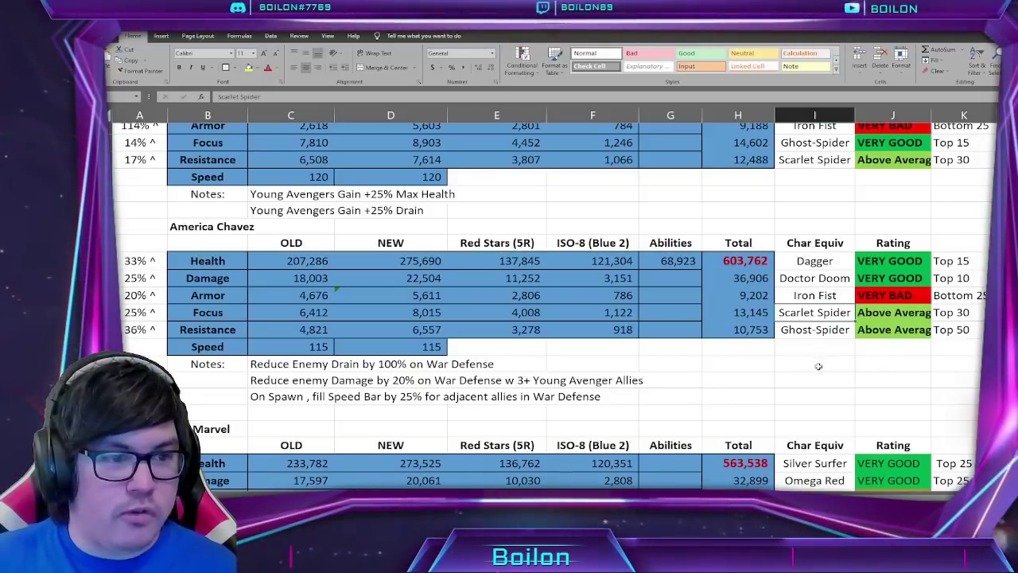
- Read America Chavez's notes on enemy Drain, enemy Damage and Speed Bar effects in War Defense
left_click(316, 367)
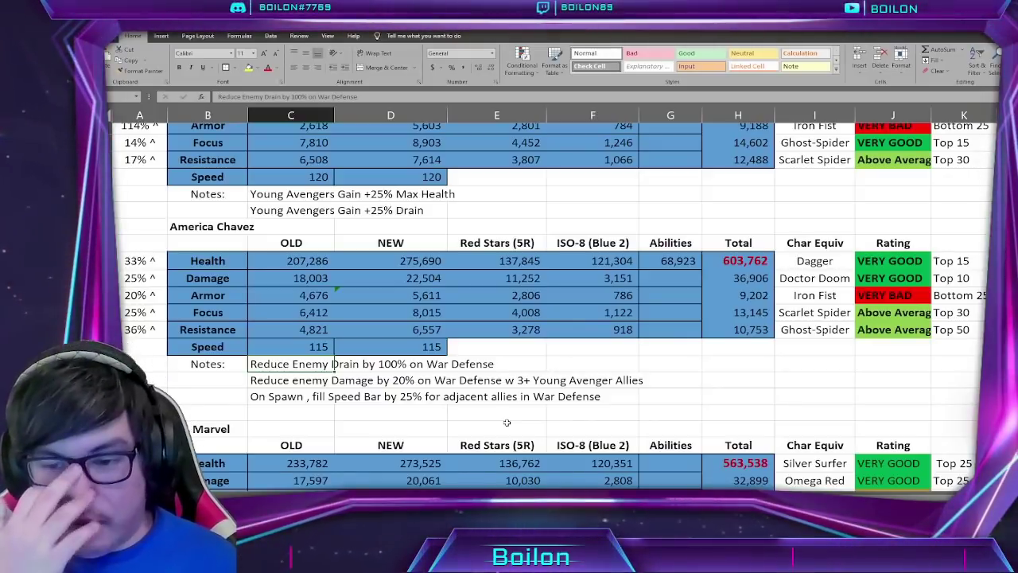
left_click(319, 395)
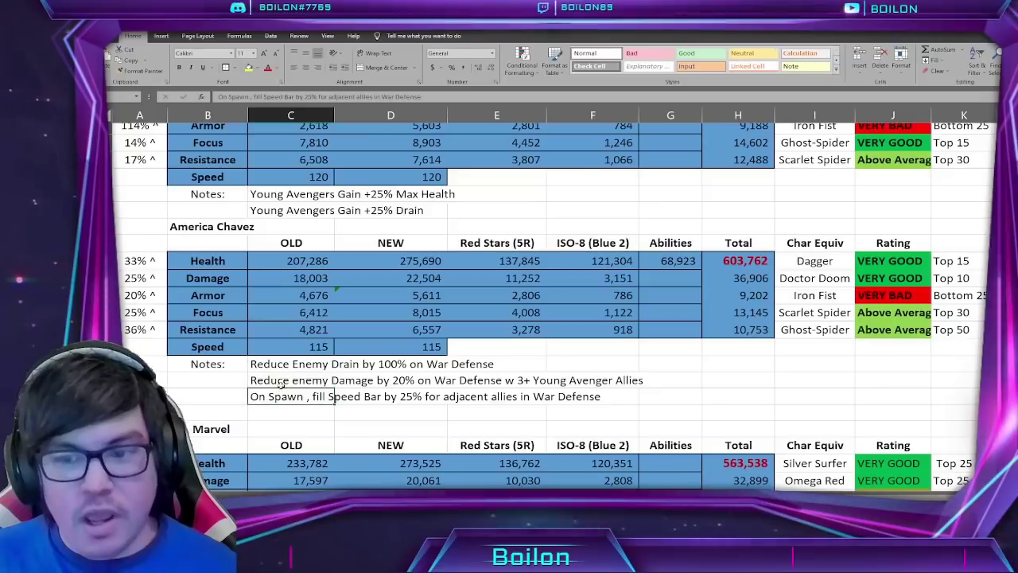
left_click(296, 381)
left_click(230, 390)
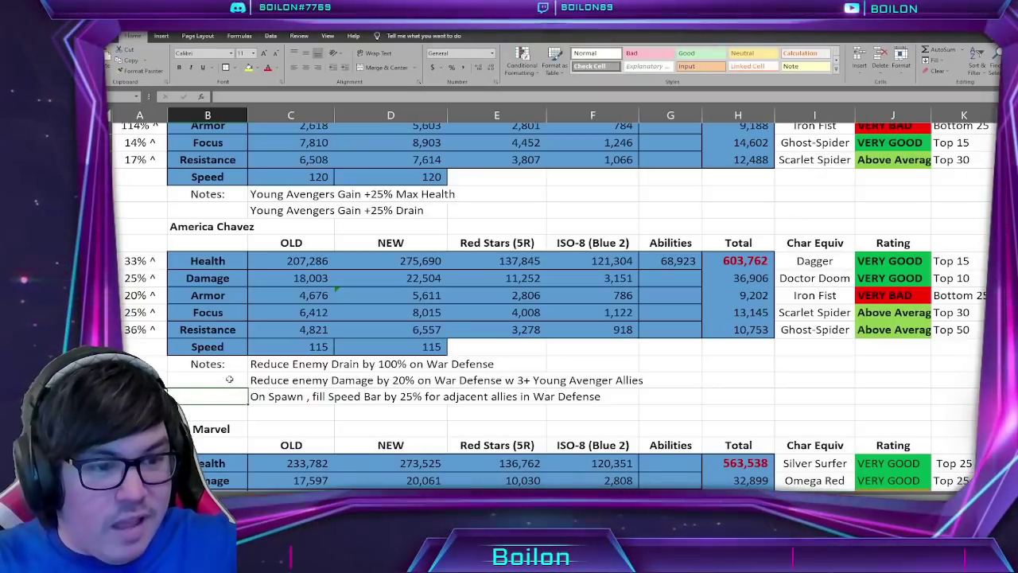
scroll(231, 379, "down", 1)
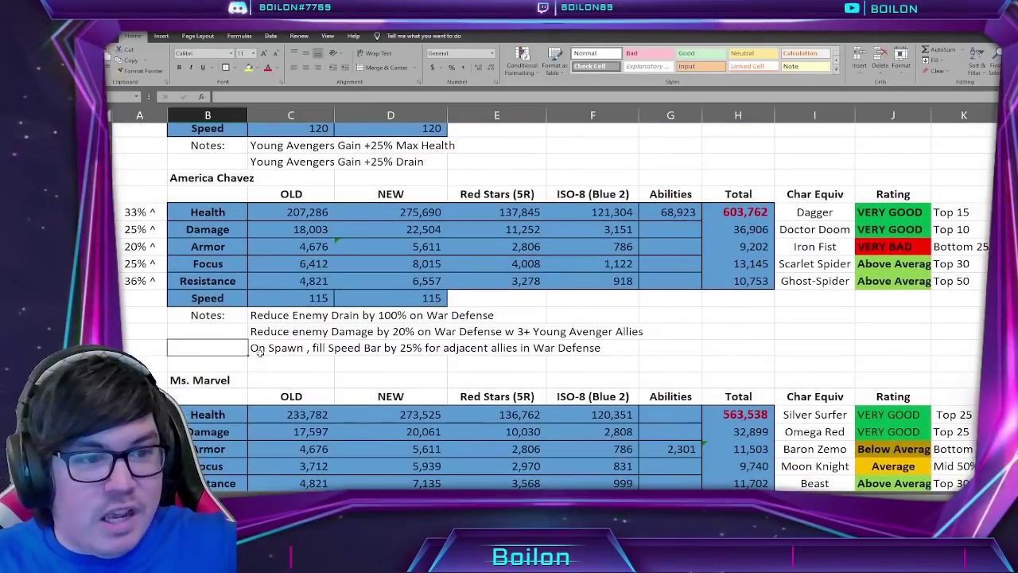
left_click_drag(257, 350, 628, 350)
key("Left")
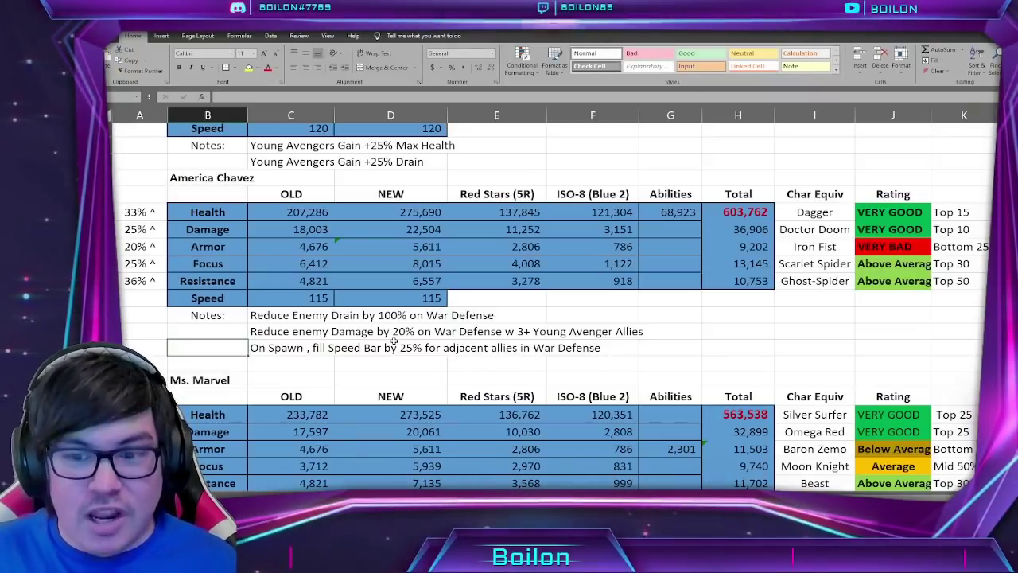
- Review the percentage increases for Ms. Marvel's stats, from Health through Resistance
scroll(394, 341, "down", 3)
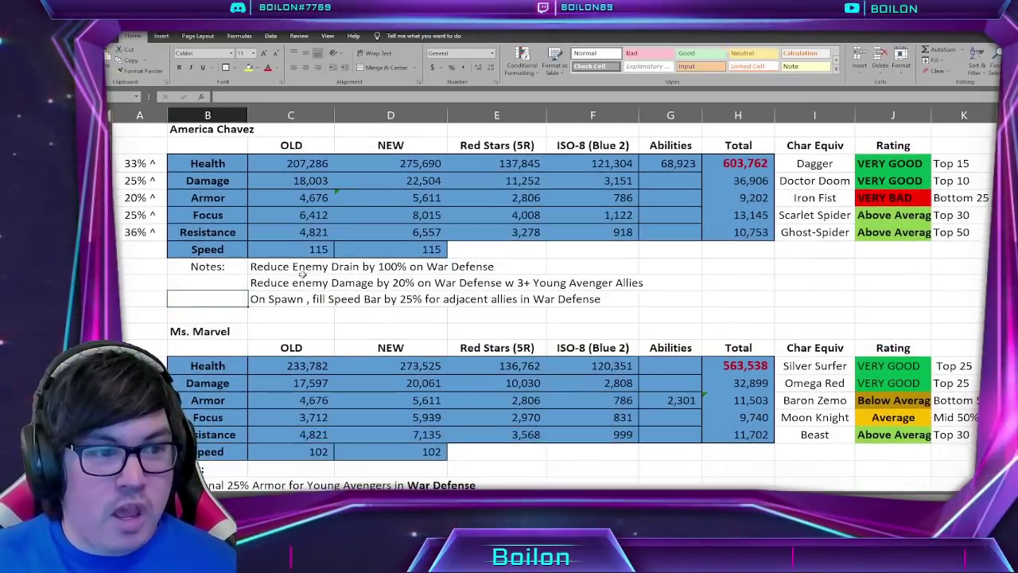
left_click(143, 271)
left_click(146, 302)
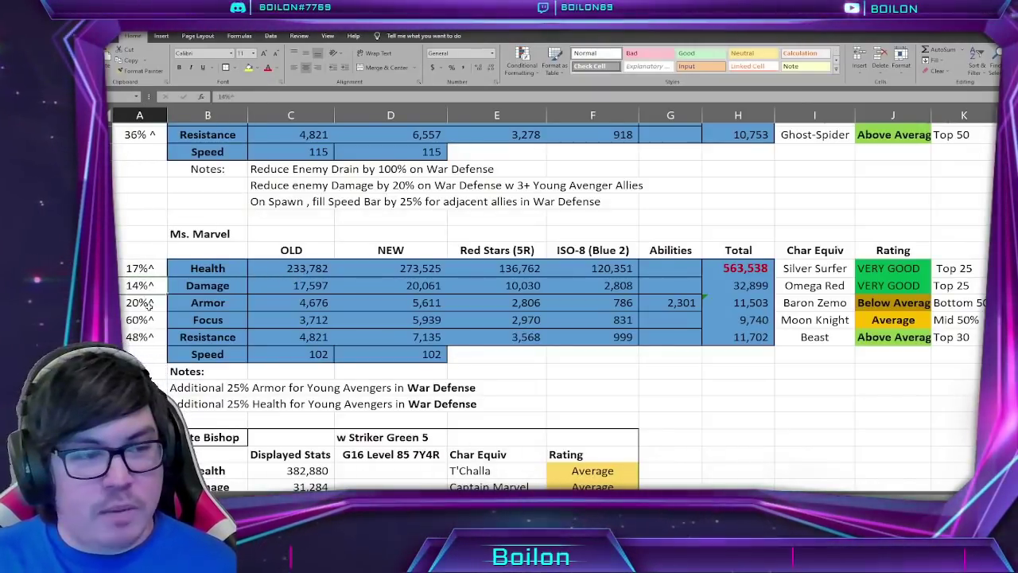
left_click(148, 319)
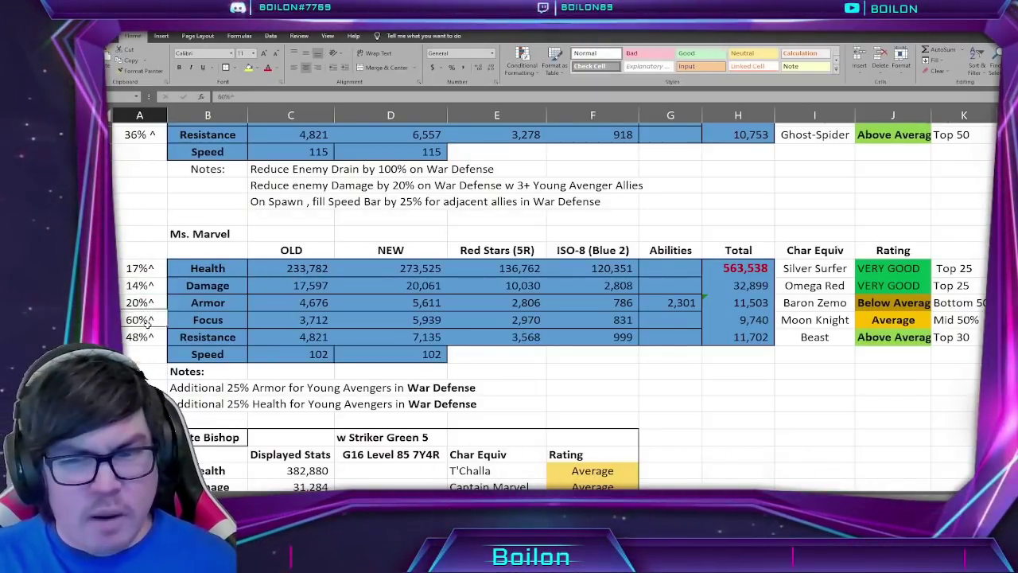
scroll(147, 336, "down", 1)
scroll(159, 336, "up", 1)
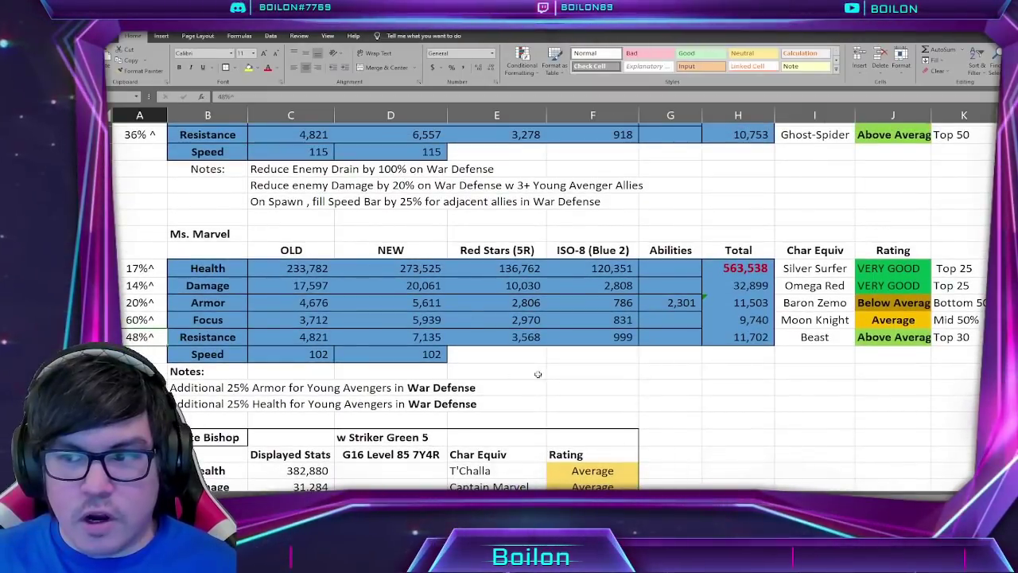
- Examine Ms. Marvel's Armor values under Abilities and Total, and the equivalent character for her Health
left_click(678, 302)
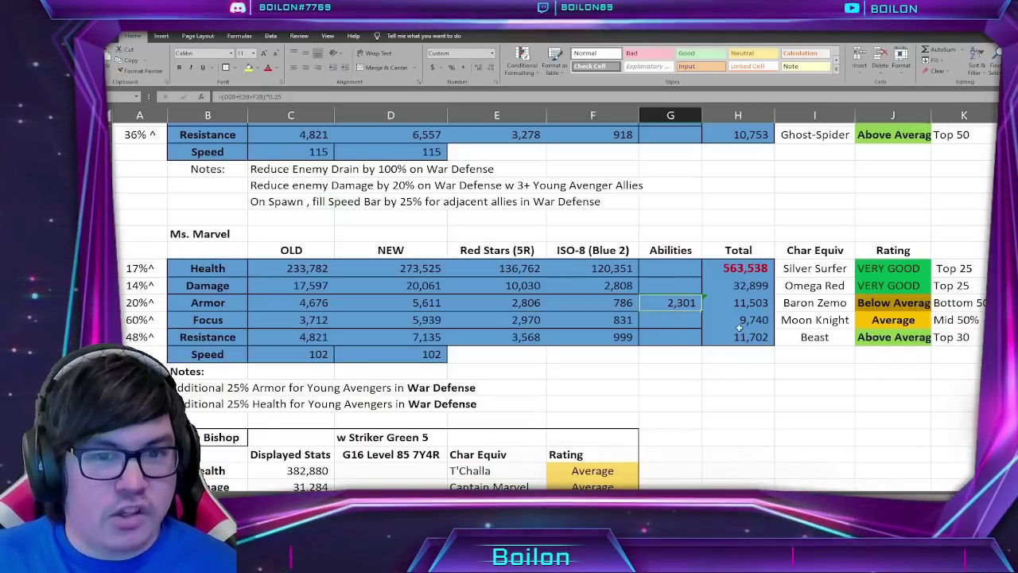
left_click(764, 304)
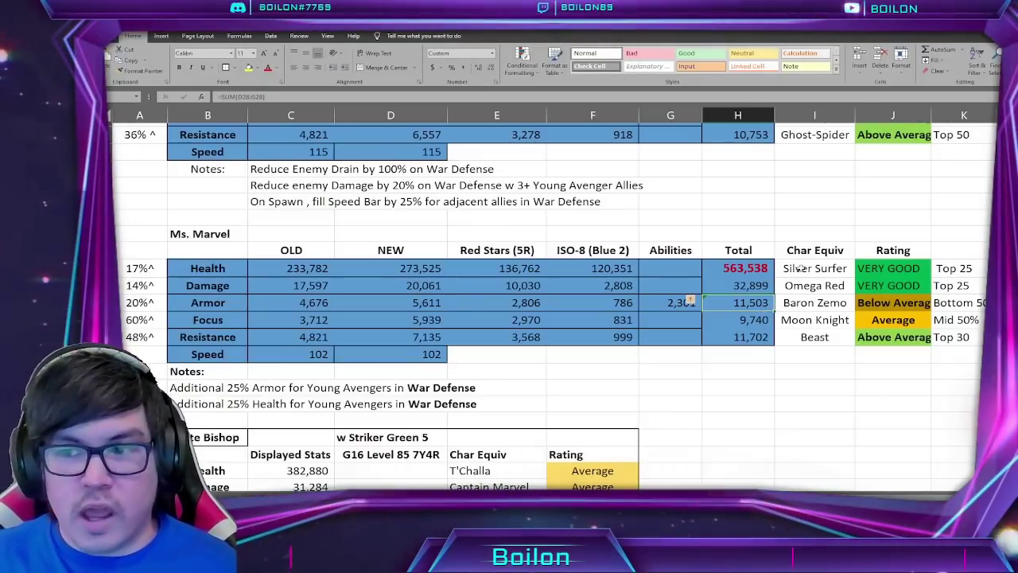
left_click(802, 269)
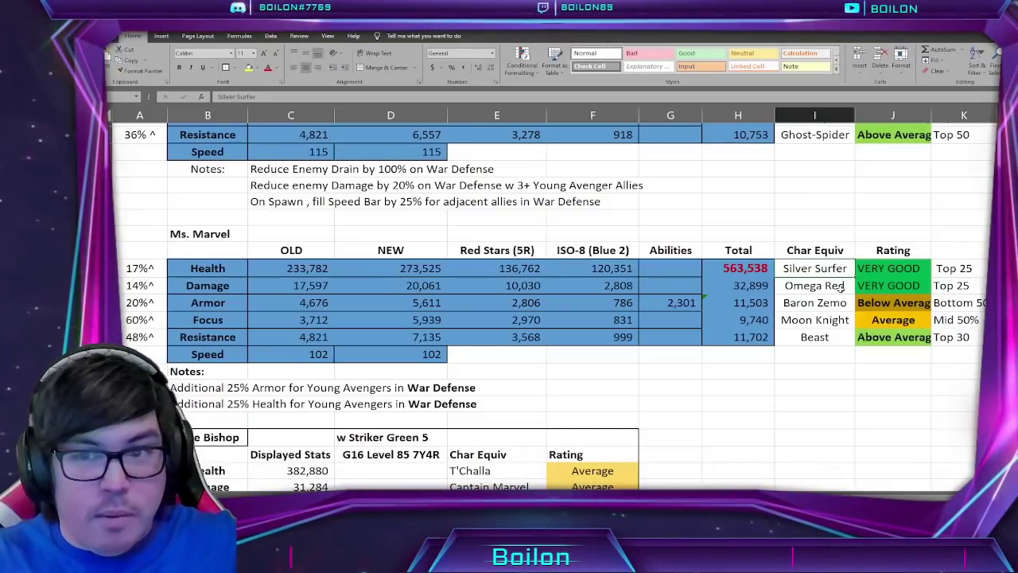
- Look back at the America Chavez and Squirrel Girl notes for bonuses that affect Ms. Marvel's Health
scroll(449, 233, "up", 1)
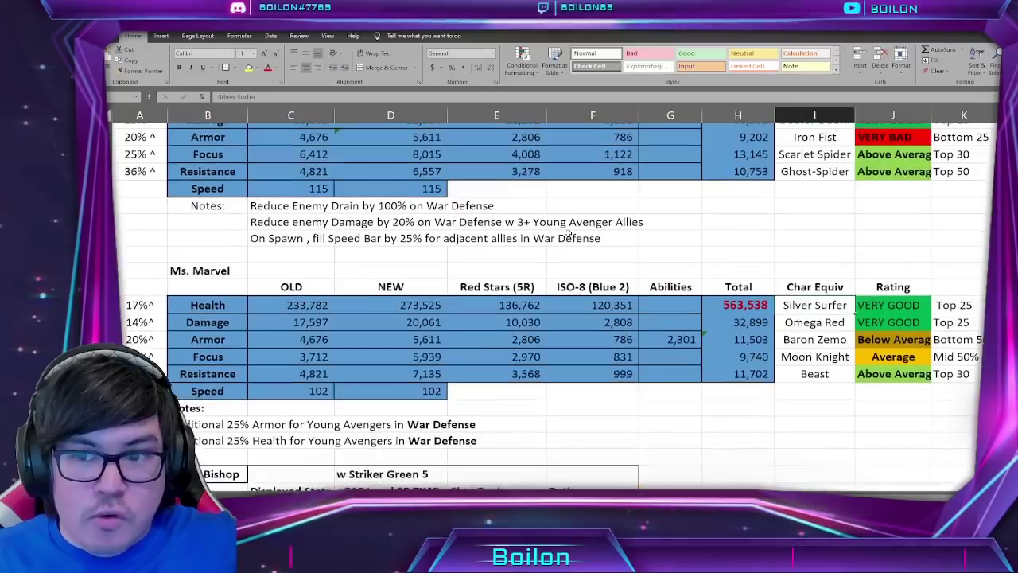
left_click(297, 263)
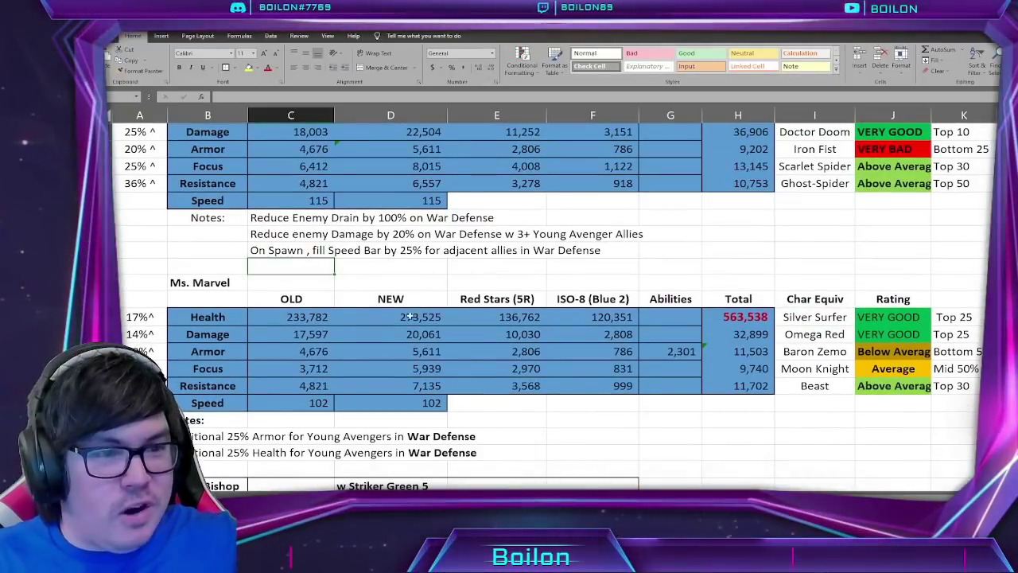
scroll(460, 378, "up", 2)
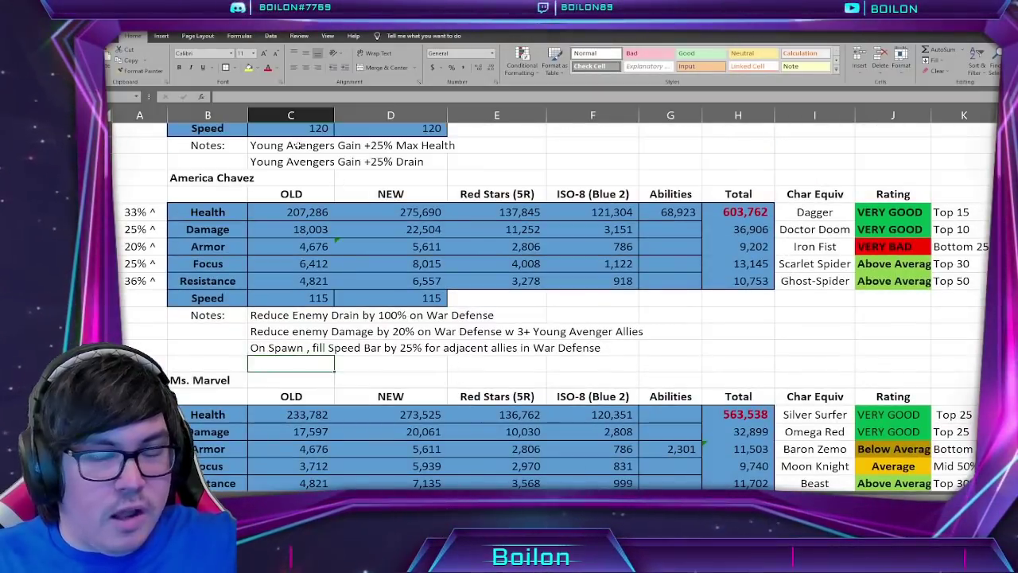
scroll(318, 176, "down", 2)
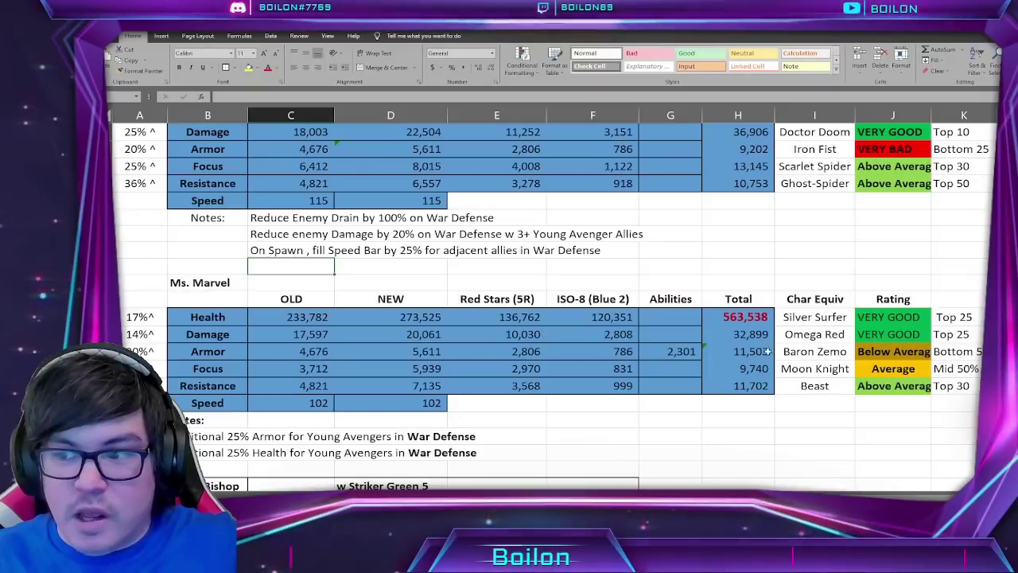
- Examine Ms. Marvel's total Health and the equivalent character and ranking for her Damage
left_click(769, 321)
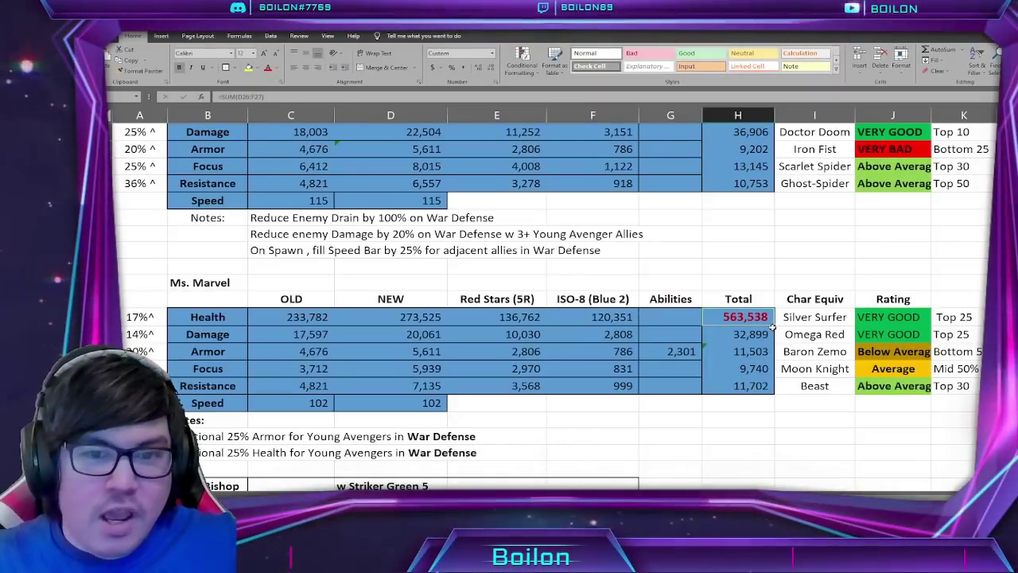
left_click(835, 334)
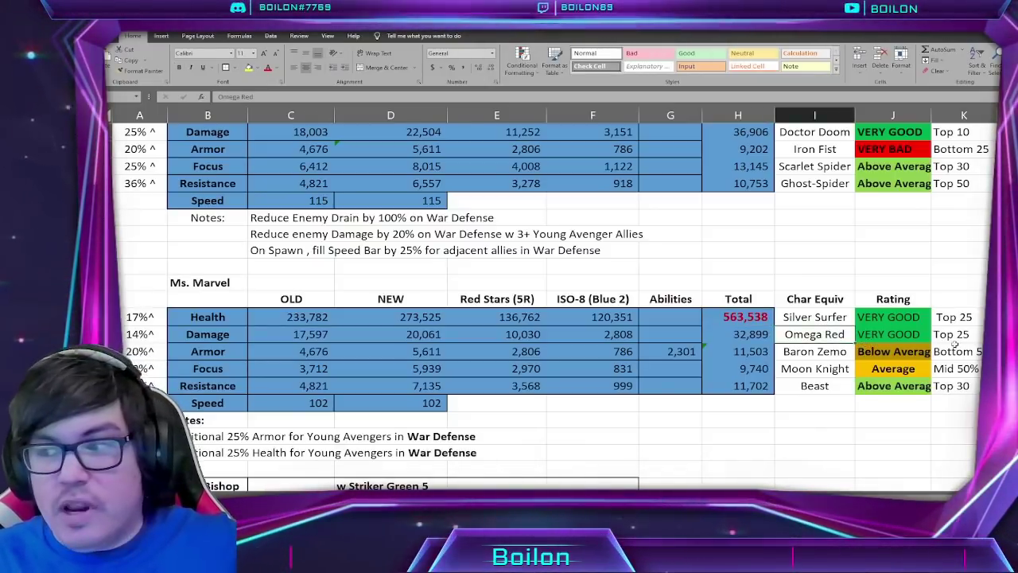
left_click(963, 334)
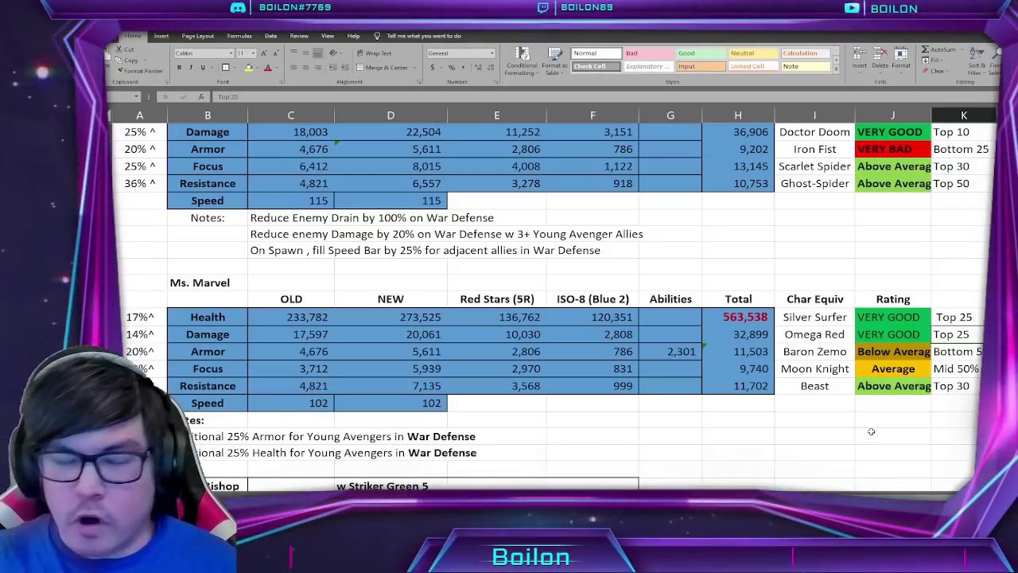
- Review the rating, equivalent character and ranking for Ms. Marvel's Armor
scroll(856, 419, "down", 1)
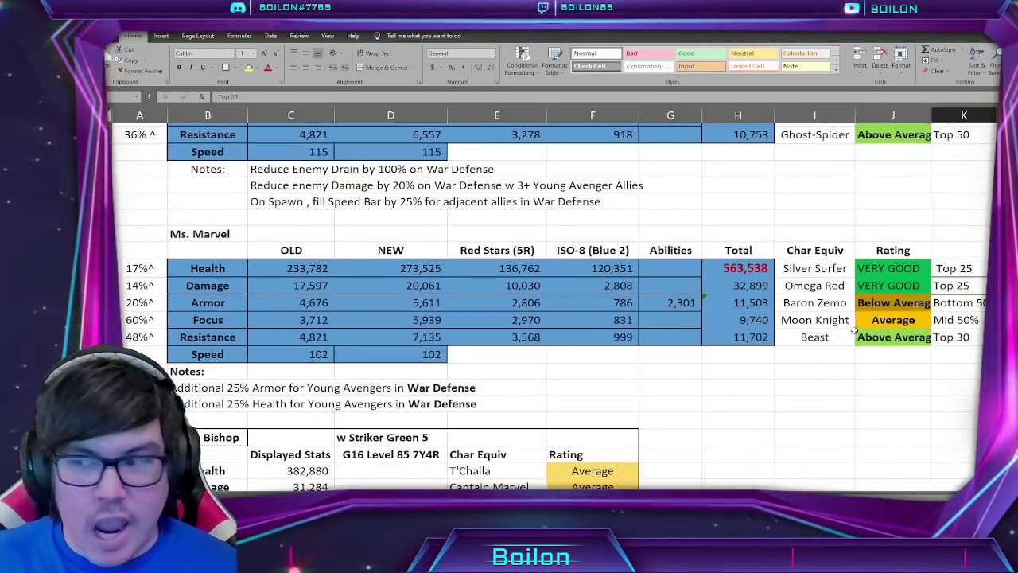
scroll(860, 326, "down", 1)
left_click(908, 257)
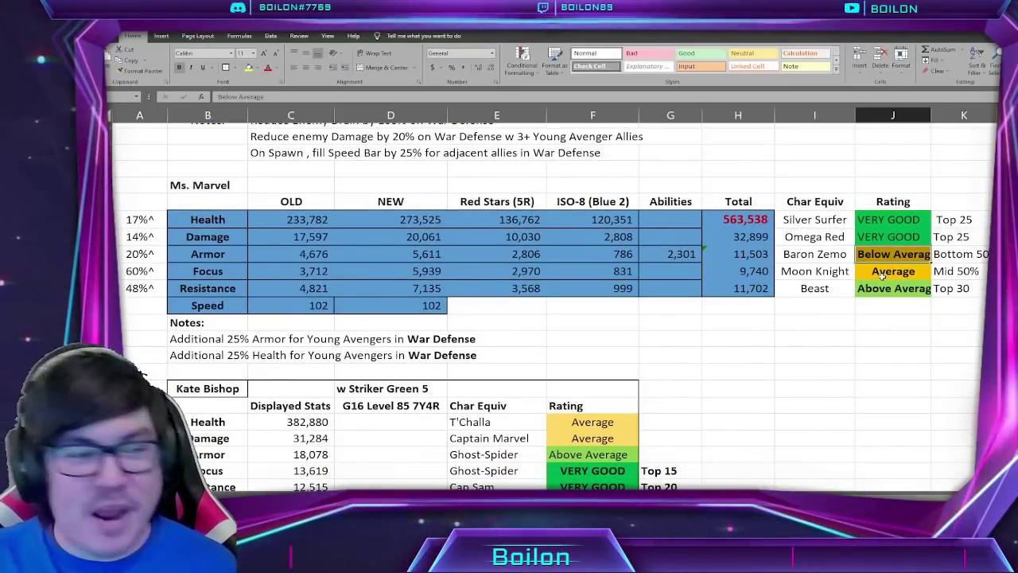
scroll(893, 272, "up", 1)
key("Left")
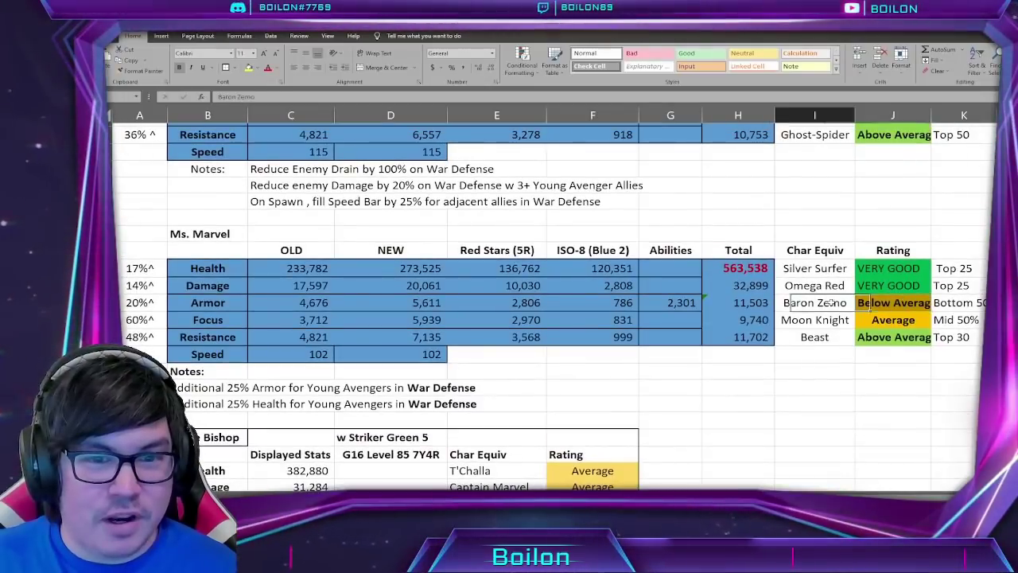
left_click(965, 306)
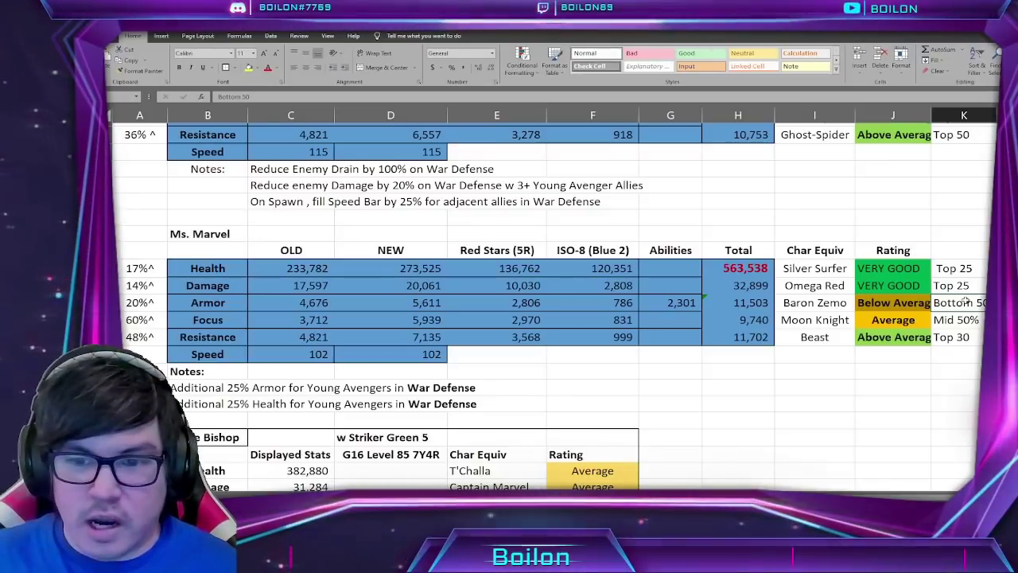
- Review the equivalents and ratings for Ms. Marvel's Focus and Resistance, and read her notes on War Defense bonuses
left_click(808, 321)
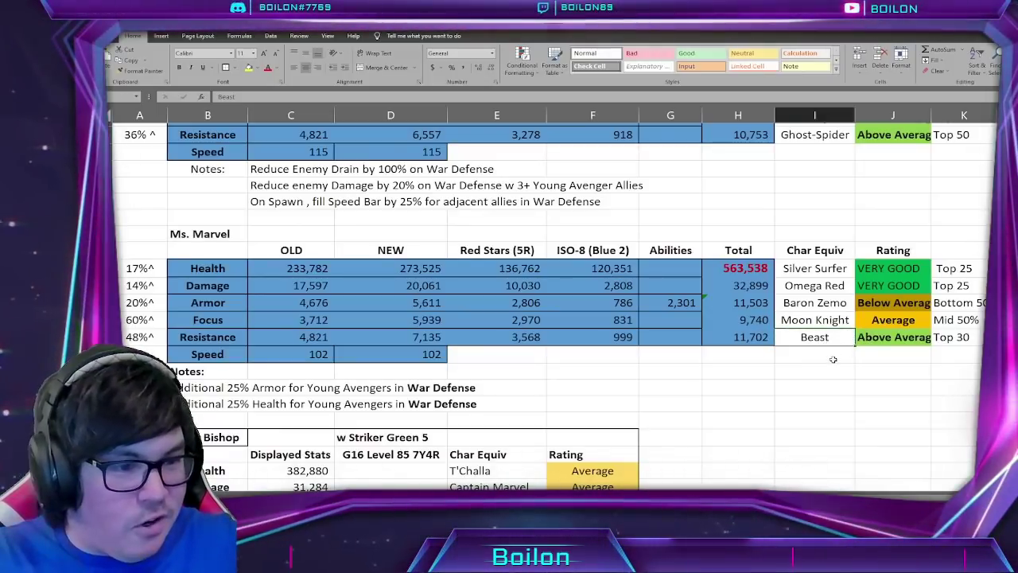
left_click(883, 341)
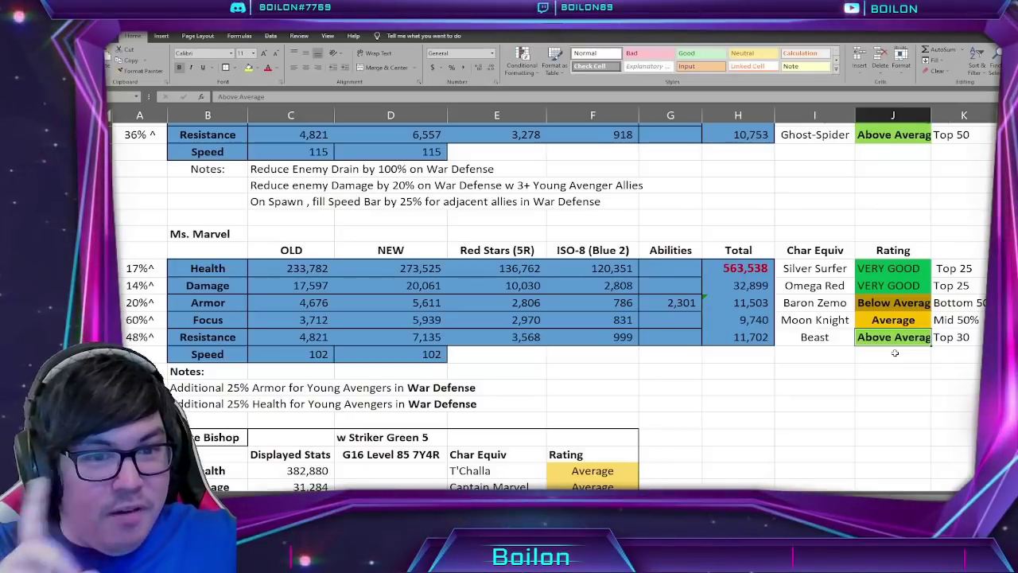
key("Right")
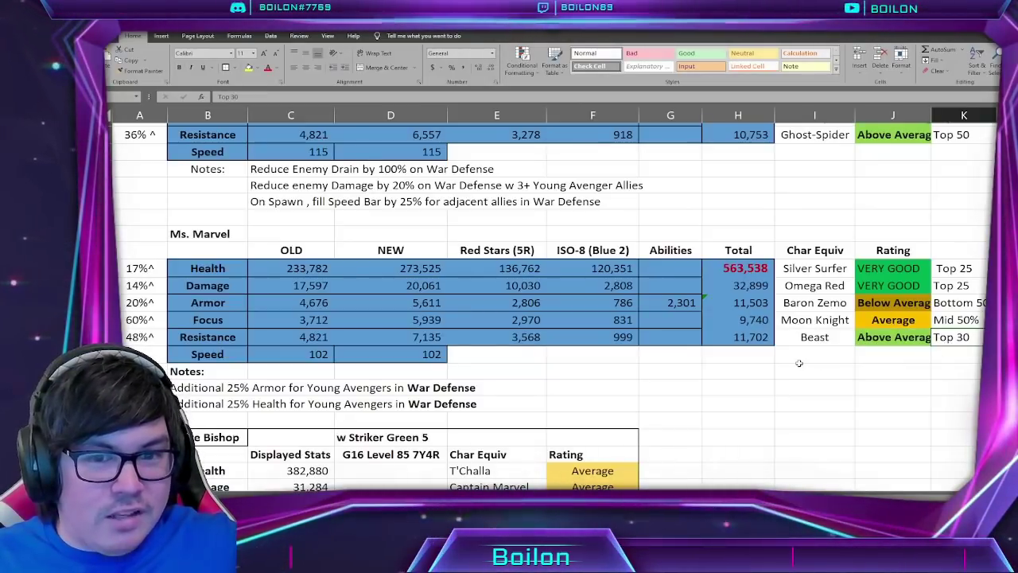
scroll(304, 355, "down", 1)
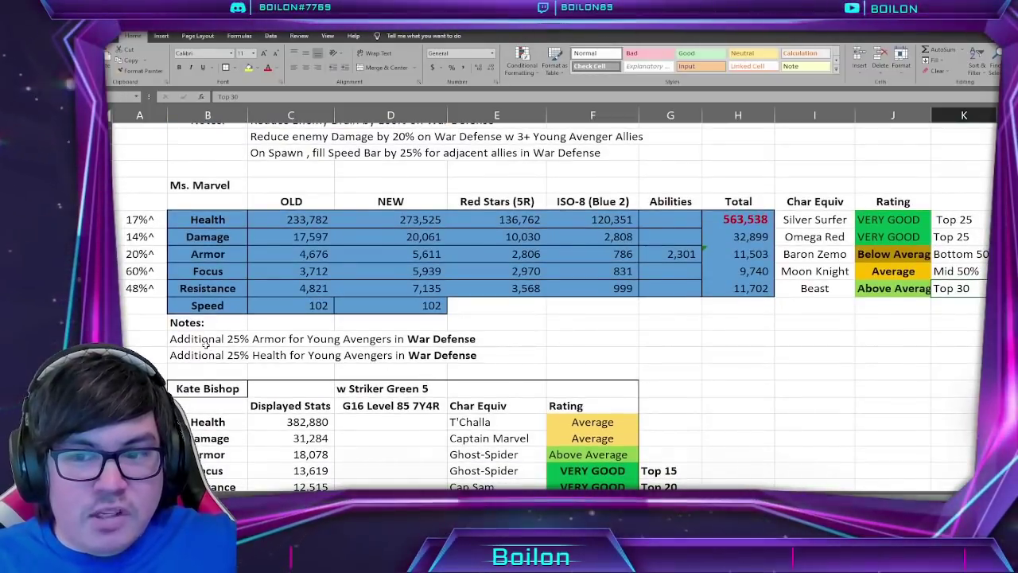
left_click(231, 356)
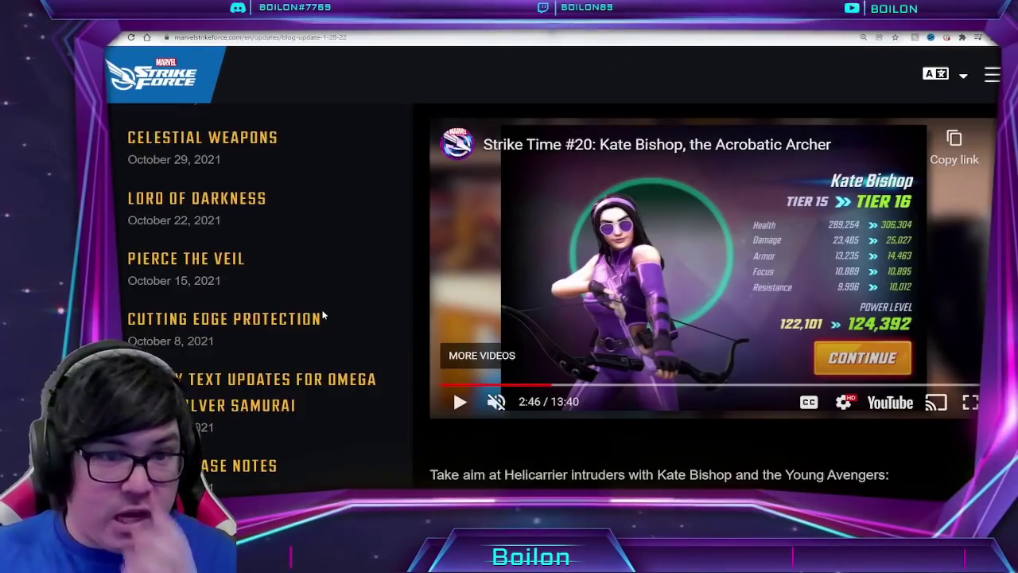
- In the Marvel Strike Force blog update, find the new ability text above Squirrel Girl Updates and highlight its War Defense Max Health and Armor lines
scroll(324, 316, "down", 2)
scroll(327, 322, "down", 3)
scroll(331, 333, "up", 2)
scroll(332, 332, "down", 6)
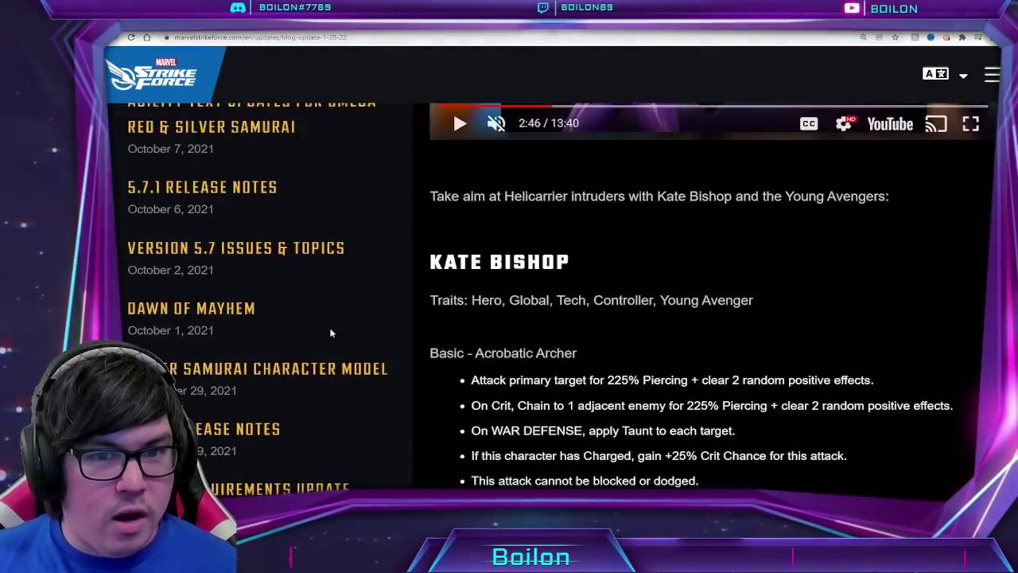
scroll(553, 298, "down", 15)
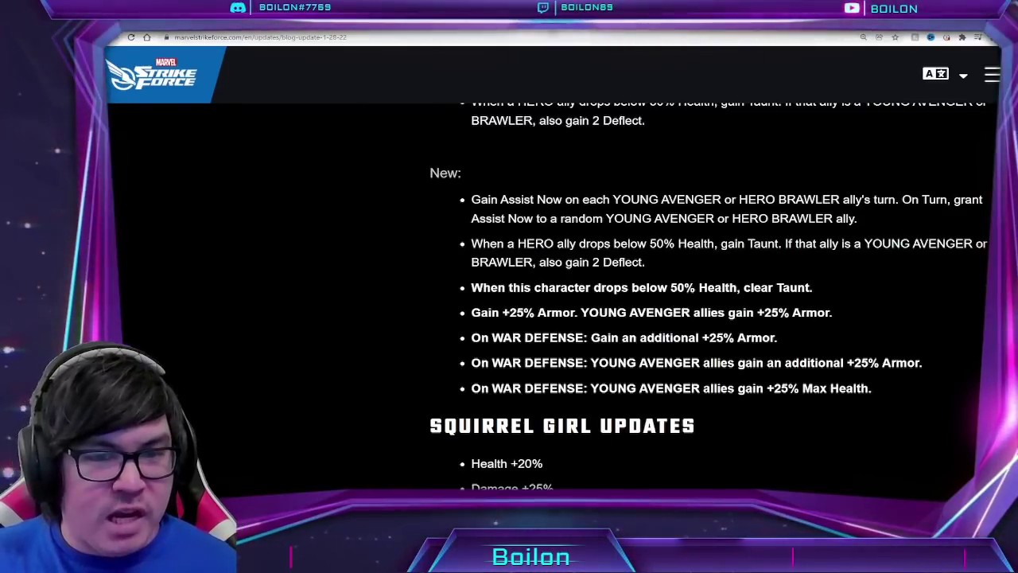
left_click_drag(475, 389, 875, 392)
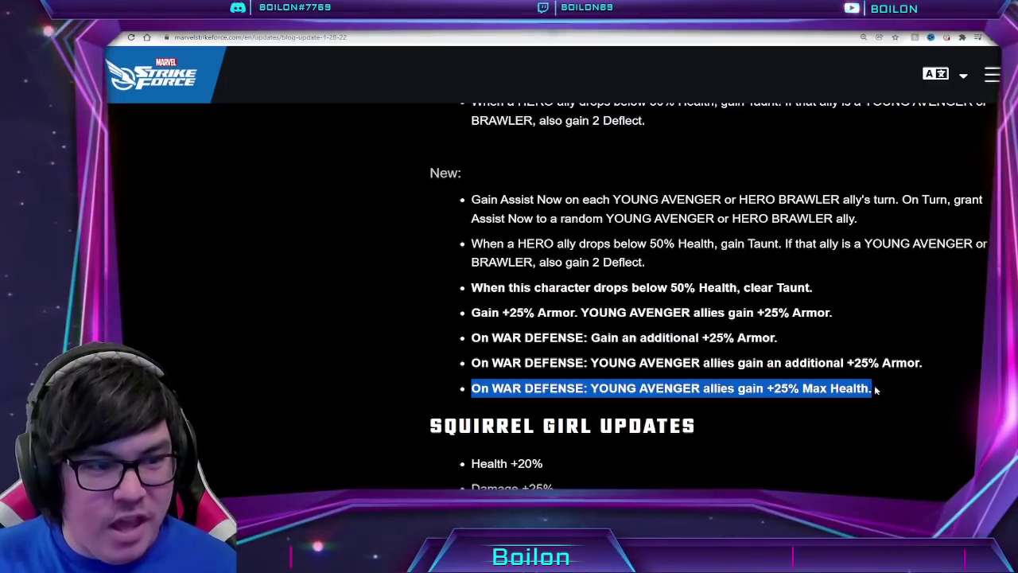
left_click_drag(472, 338, 800, 339)
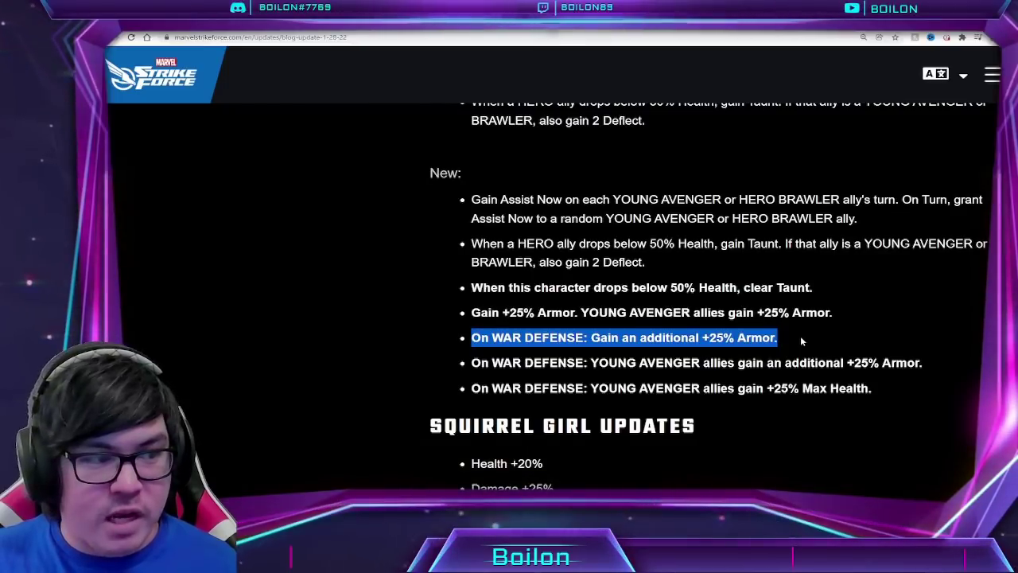
- Highlight the War Defense lines granting YOUNG AVENGER allies an additional +25% Armor and +25% Max Health
left_click_drag(473, 362, 897, 363)
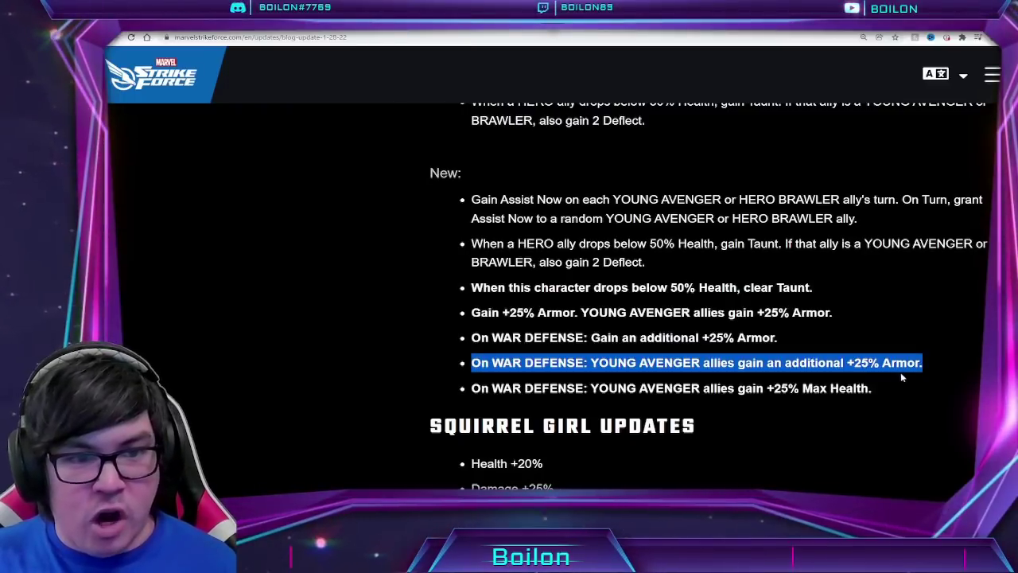
mouse_move(472, 388)
left_mouse_down()
mouse_move(801, 401)
mouse_move(881, 392)
left_mouse_up()
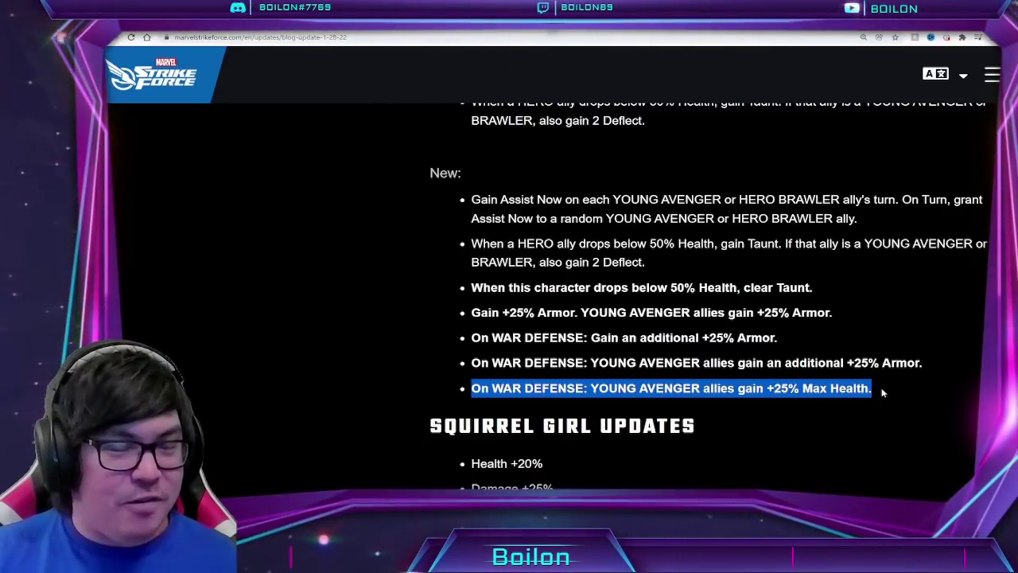
- Switch to the Excel spreadsheet and find the Kate Bishop and Echo stat tables below Ms. Marvel's notes
key("alt+Tab")
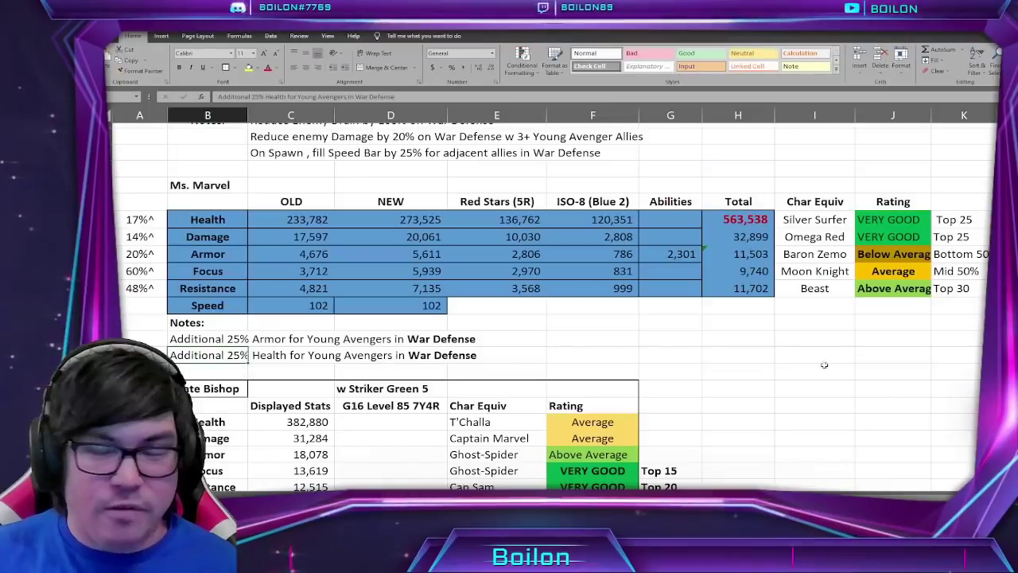
left_click(529, 336)
scroll(527, 338, "down", 1)
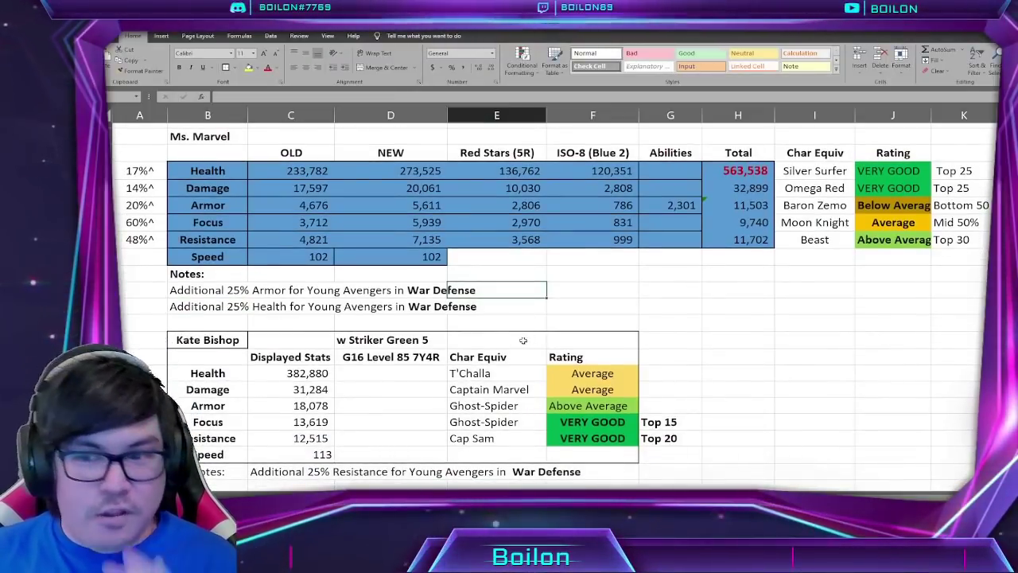
scroll(527, 339, "down", 2)
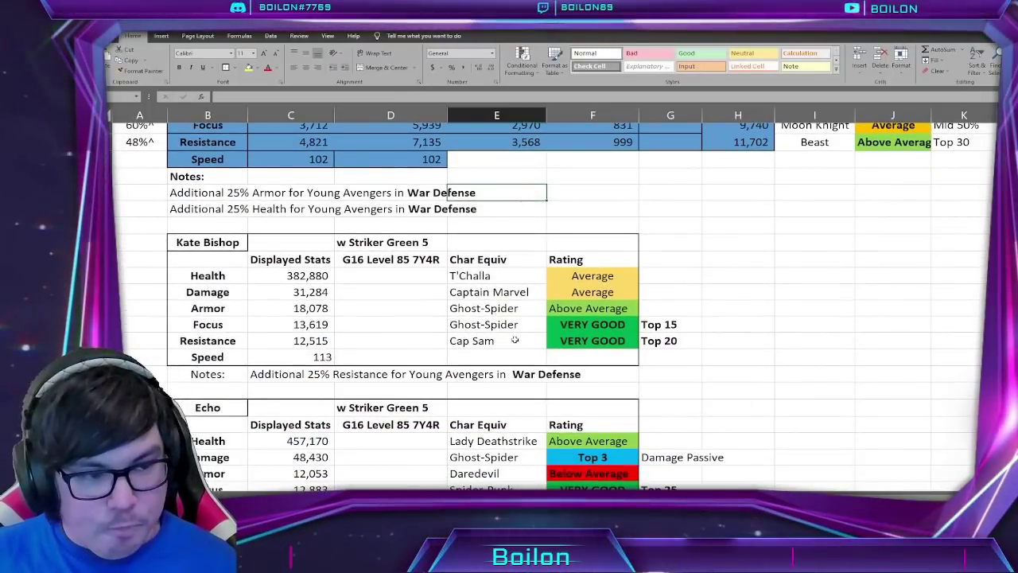
scroll(516, 339, "down", 1)
scroll(512, 326, "down", 1)
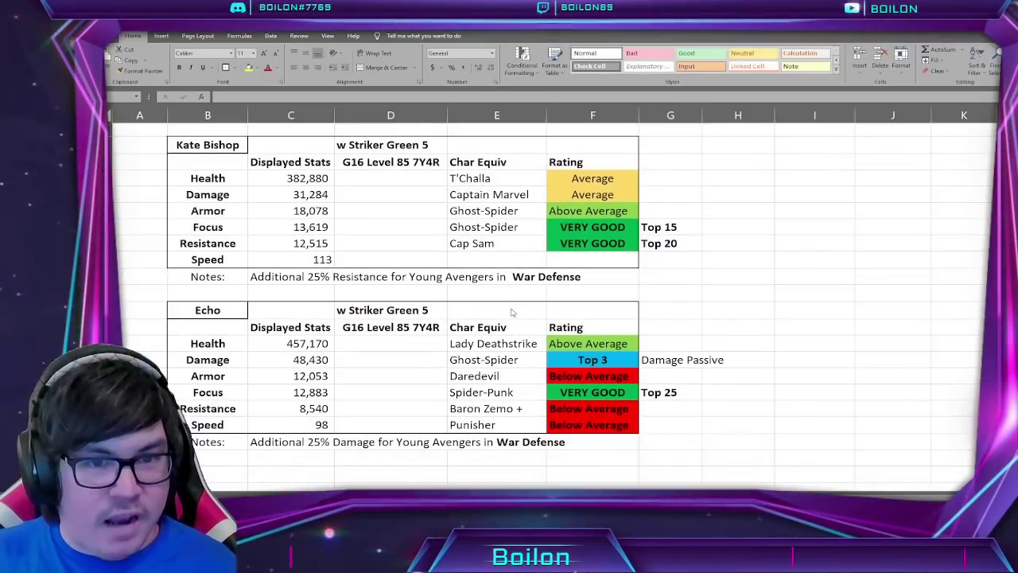
- In the Marvel Strike Force blog update, find the Strike Time #20 Kate Bishop video and inspect its paused Tier 16 stats frame full screen
key("alt+Tab")
scroll(557, 303, "up", 2)
scroll(557, 302, "up", 15)
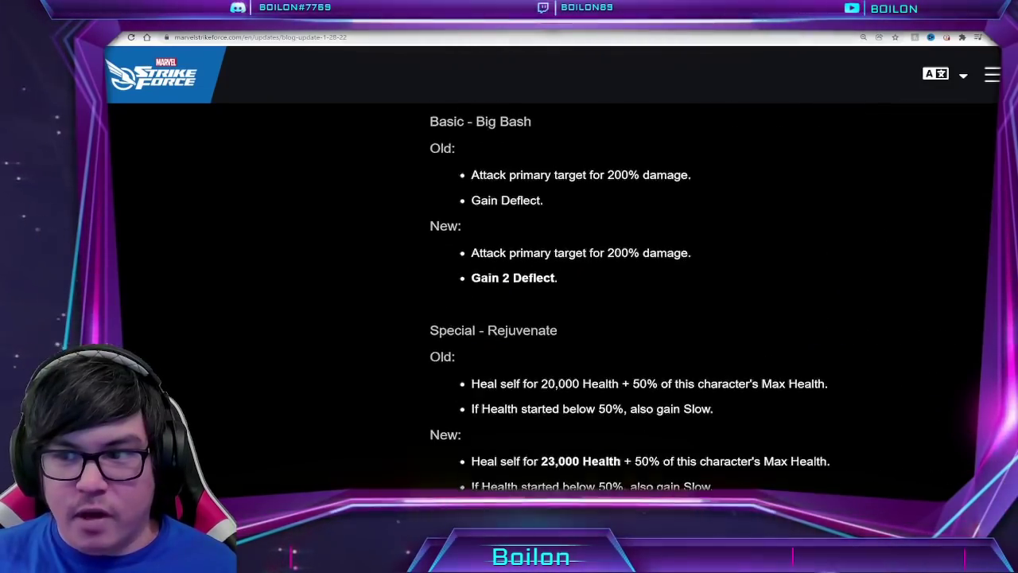
scroll(511, 298, "up", 20)
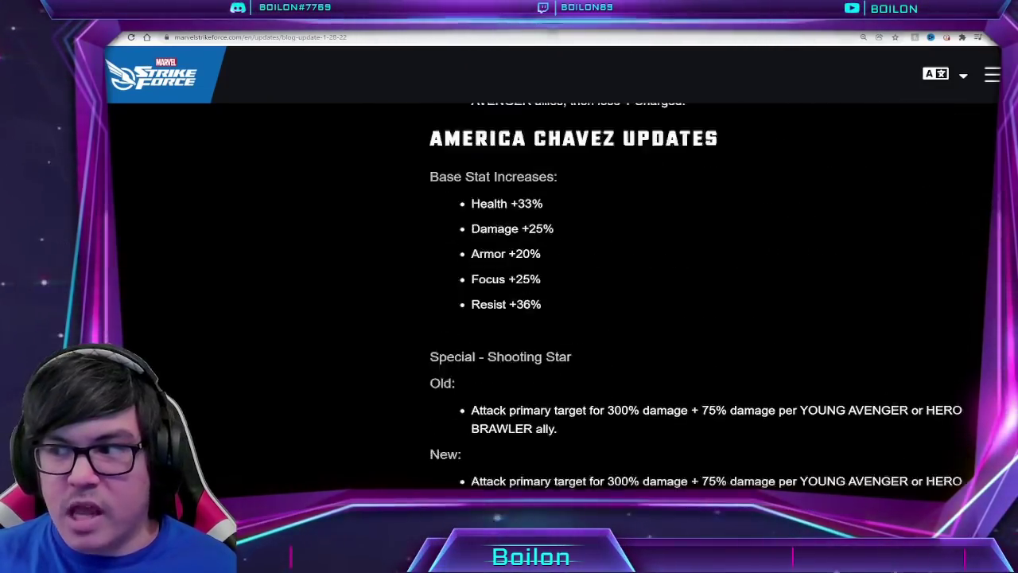
scroll(511, 298, "up", 5)
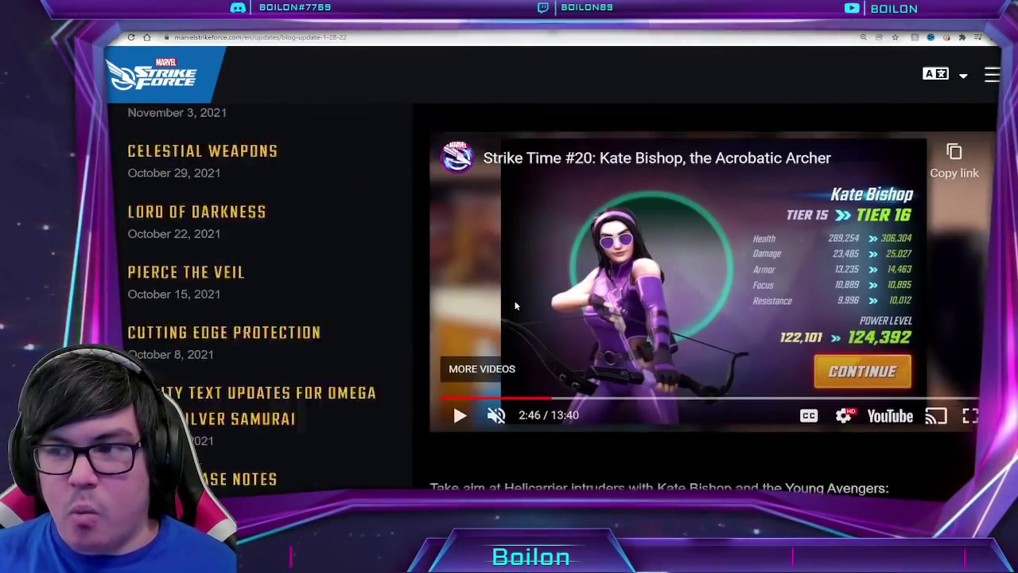
left_click(980, 480)
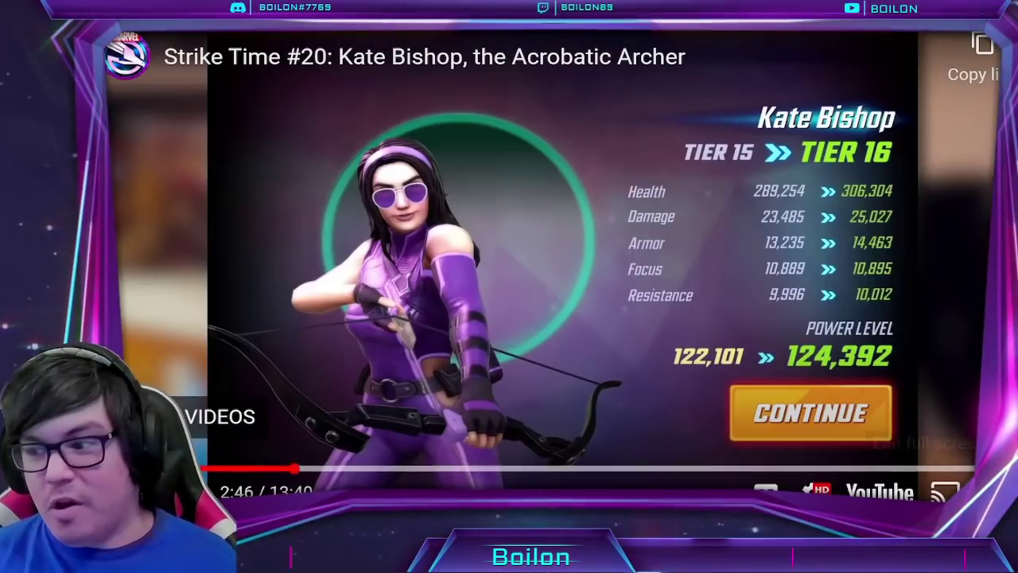
key("Escape")
- Back in the Excel spreadsheet, examine Kate Bishop's displayed stats from Health to Resistance and the Striker Green 5 label they are based on
key("alt+Tab")
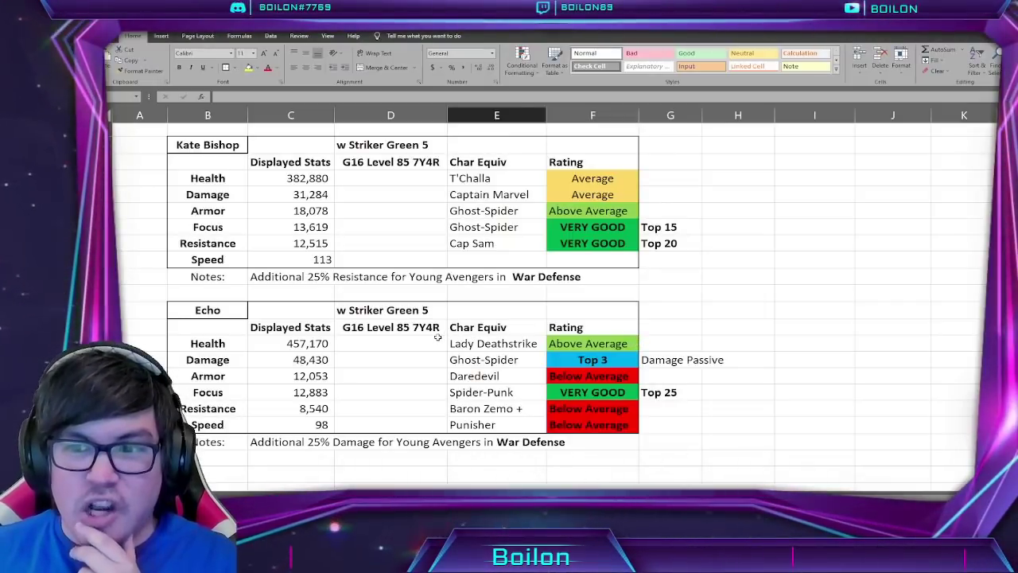
scroll(369, 257, "up", 1)
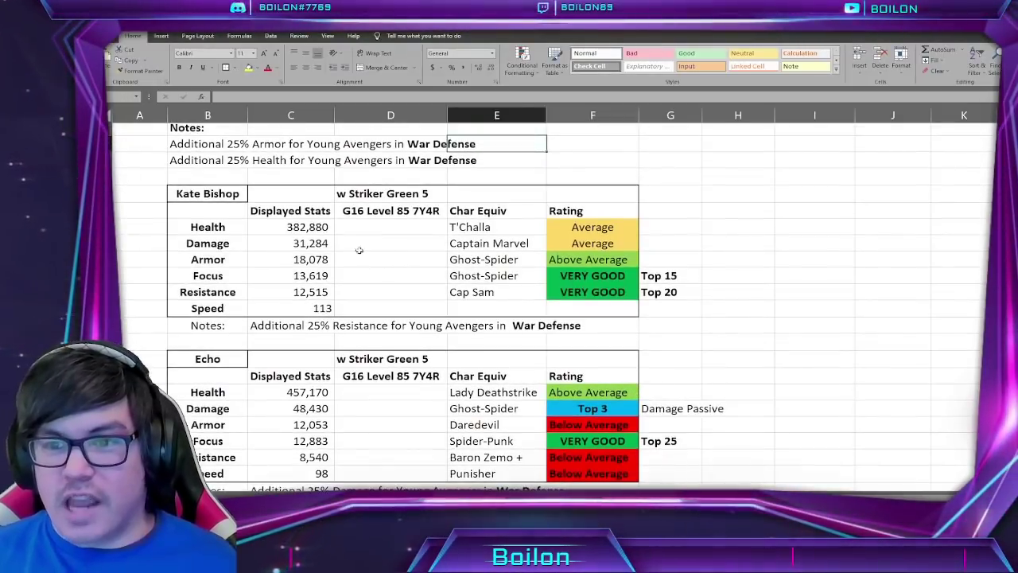
left_click(322, 228)
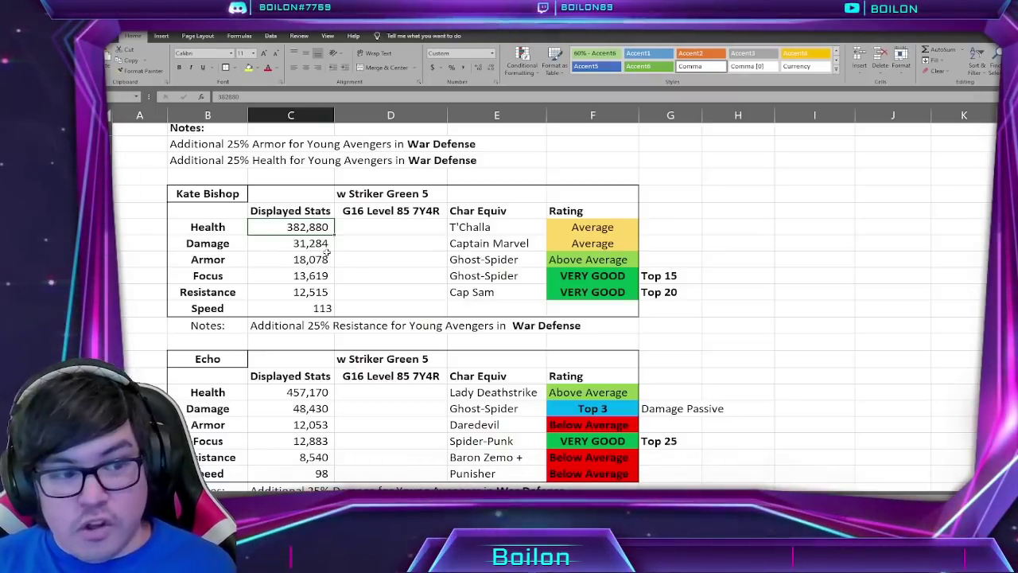
key("Up")
key("Up")
key("Right")
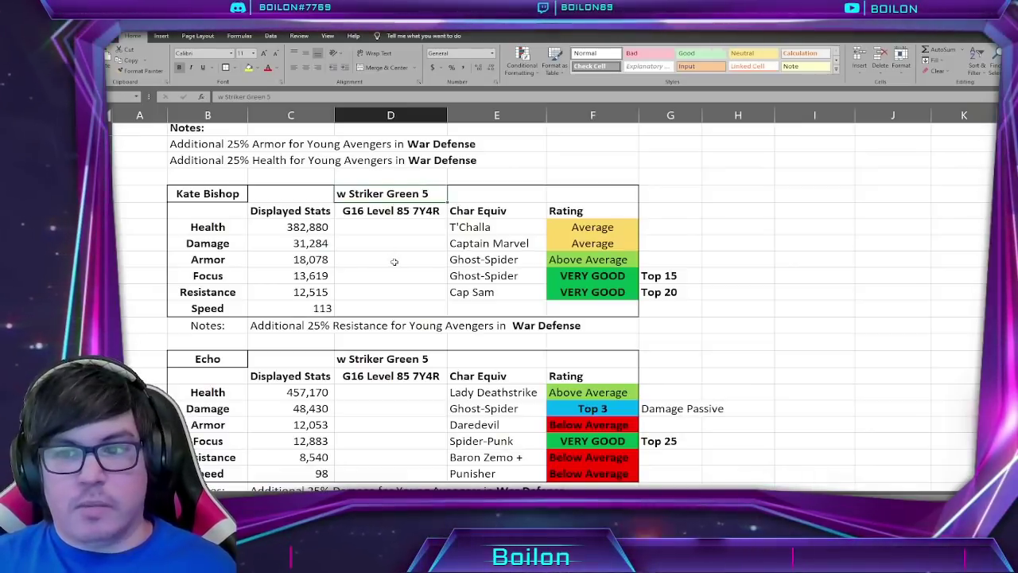
mouse_move(306, 226)
left_mouse_down()
mouse_move(308, 270)
mouse_move(299, 245)
mouse_move(323, 290)
left_mouse_up()
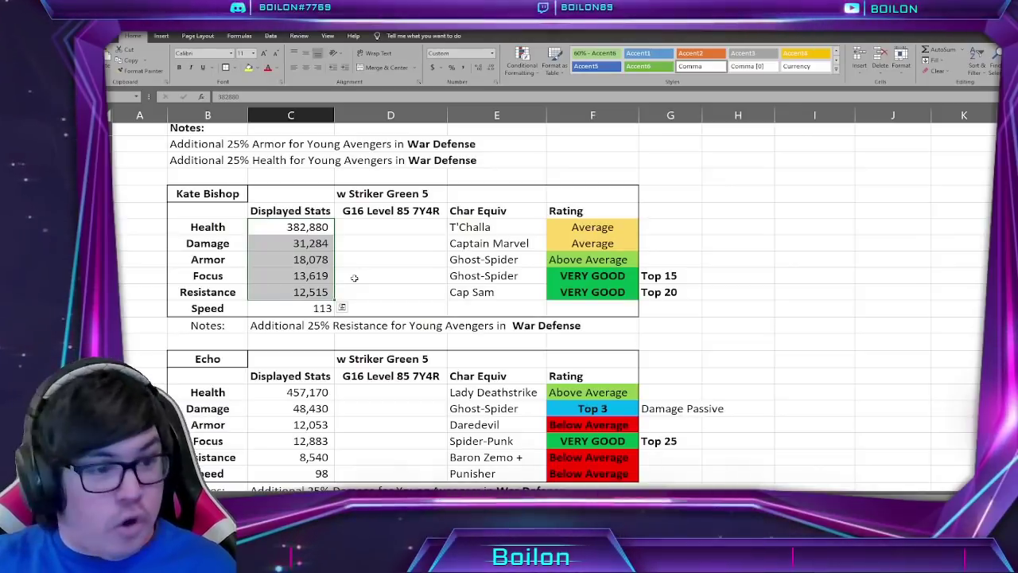
left_click(361, 277)
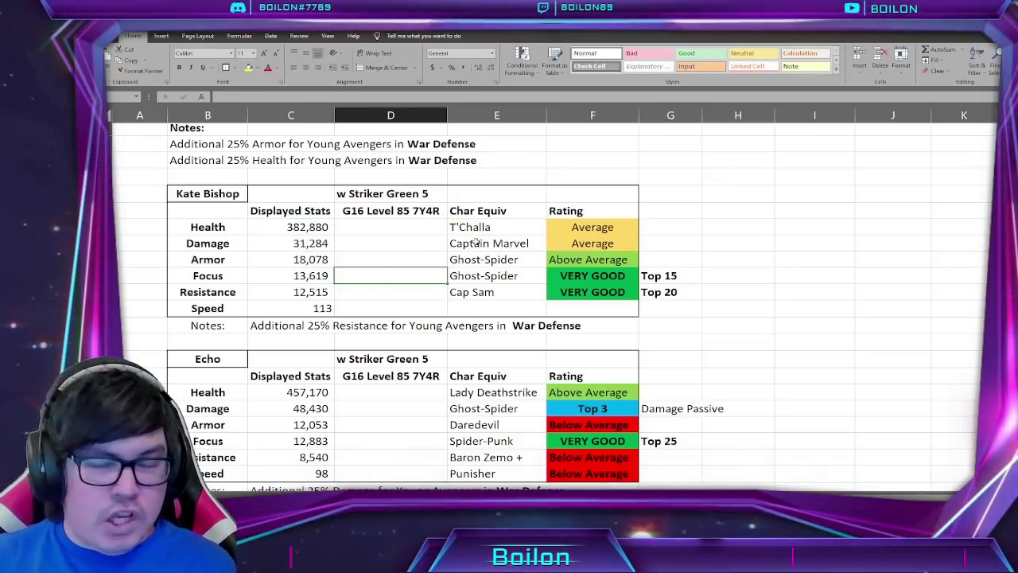
- Review the equivalent character and rating for Kate Bishop's Health, and the equivalent character for her Damage
left_click(494, 227)
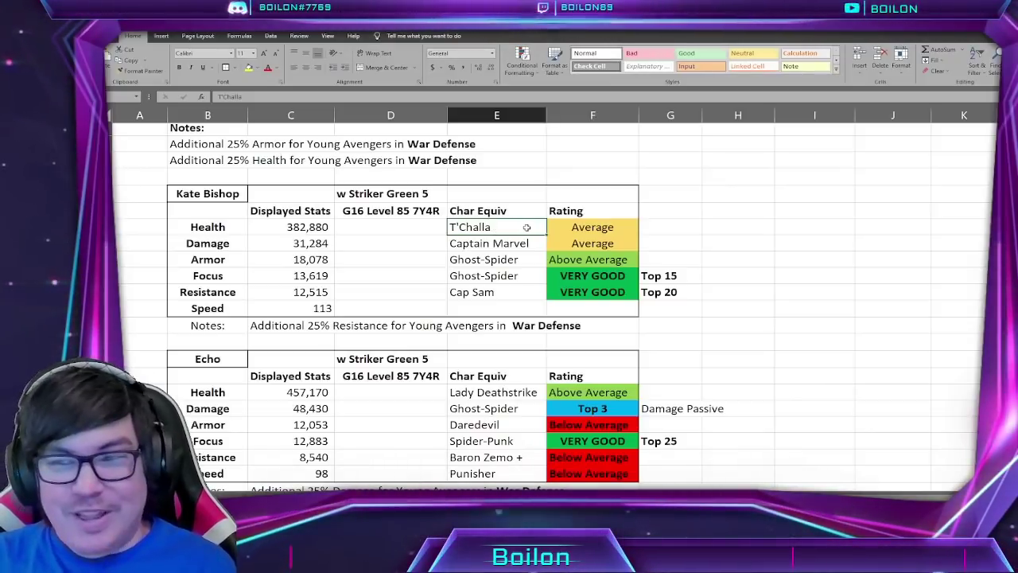
left_click(560, 227)
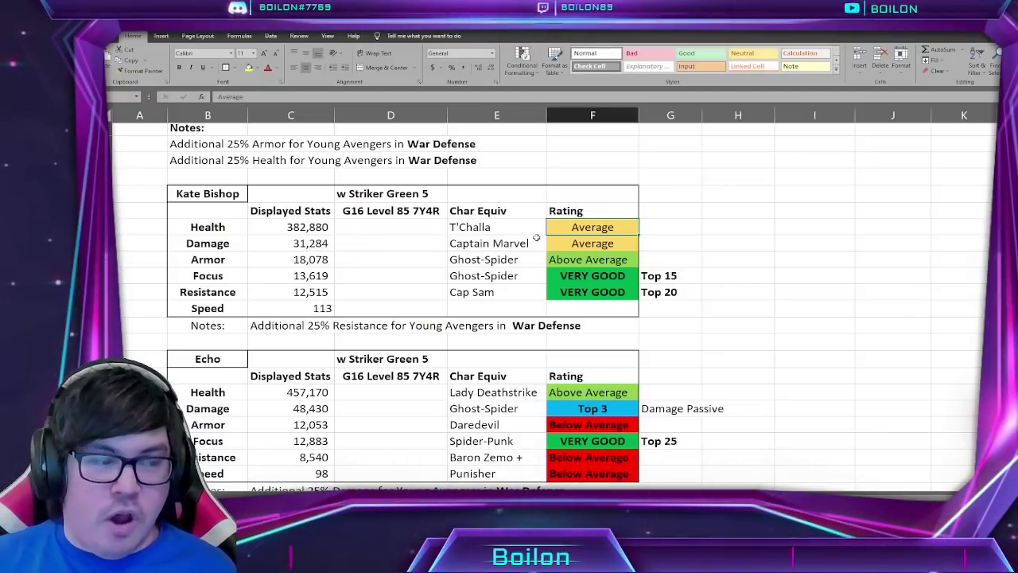
left_click(493, 243)
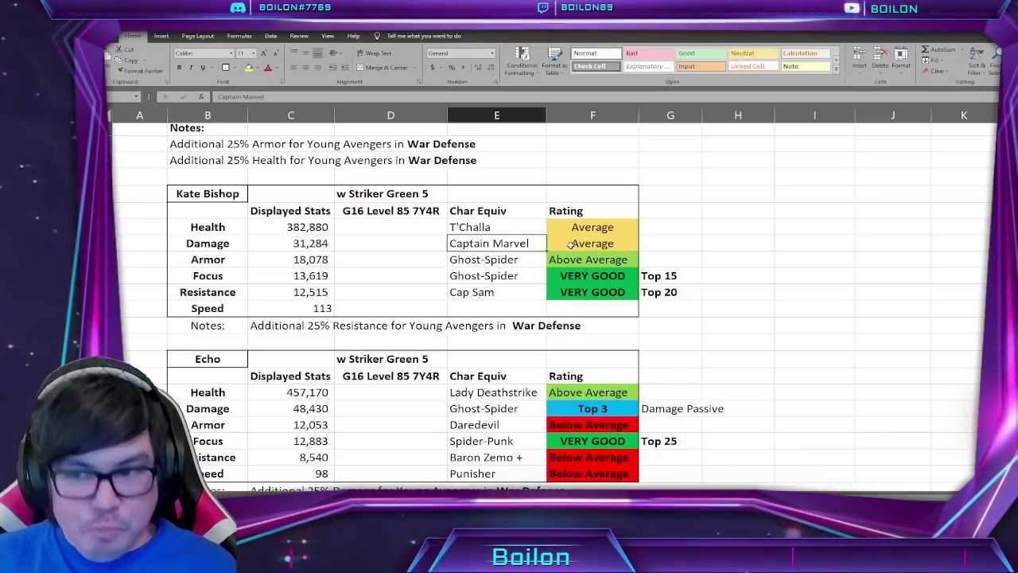
- Review the equivalents for Kate Bishop's Armor, Focus and Resistance, and read her War Defense Resistance note
left_click(499, 261)
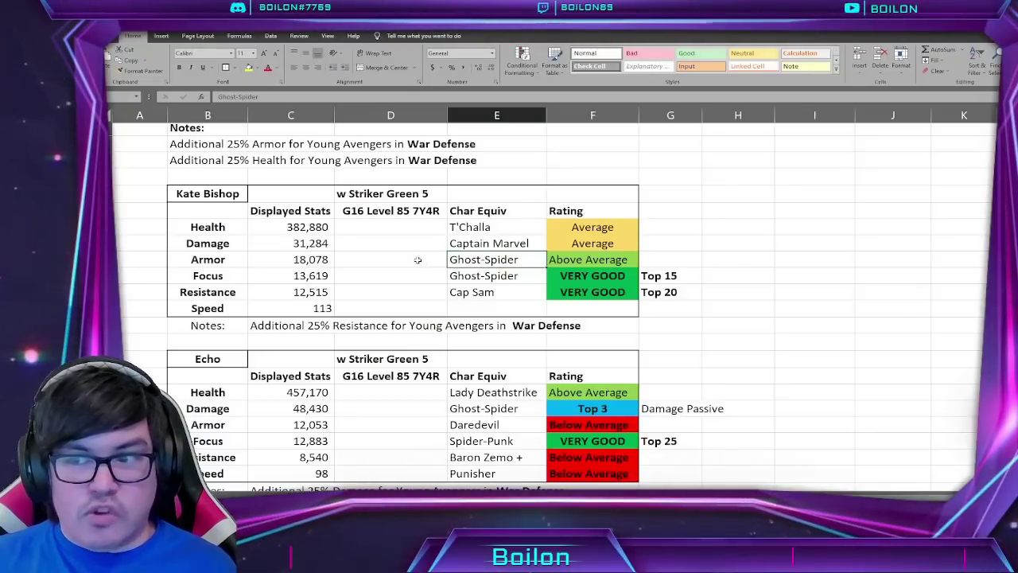
left_click(656, 260)
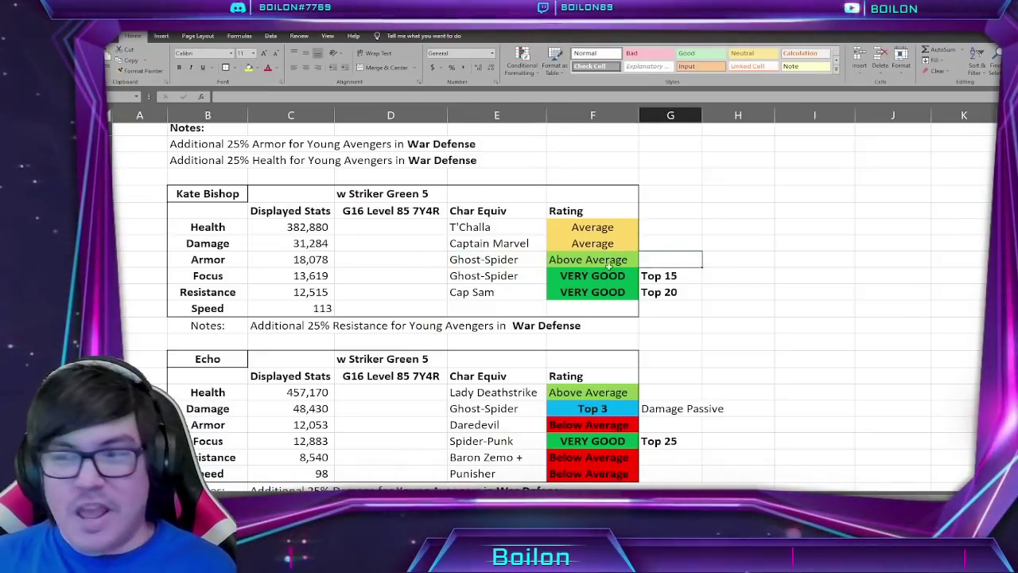
left_click(492, 276)
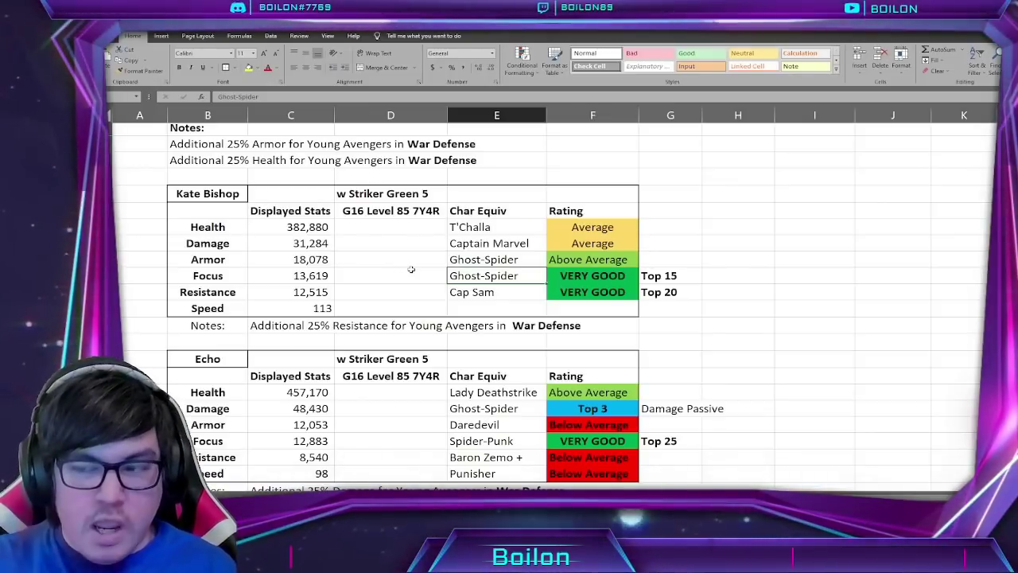
left_click(463, 290)
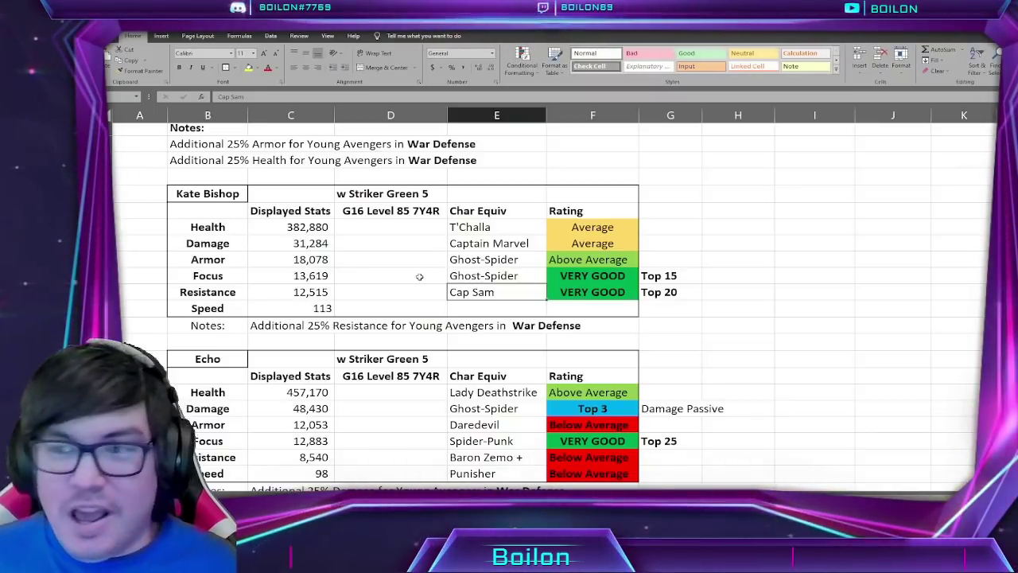
left_click(288, 324)
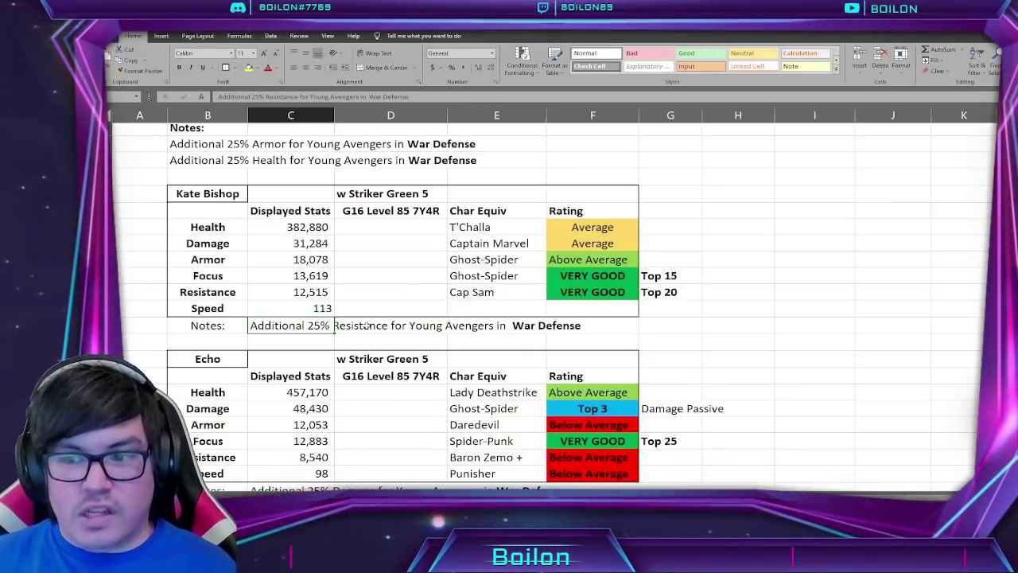
left_click(511, 295)
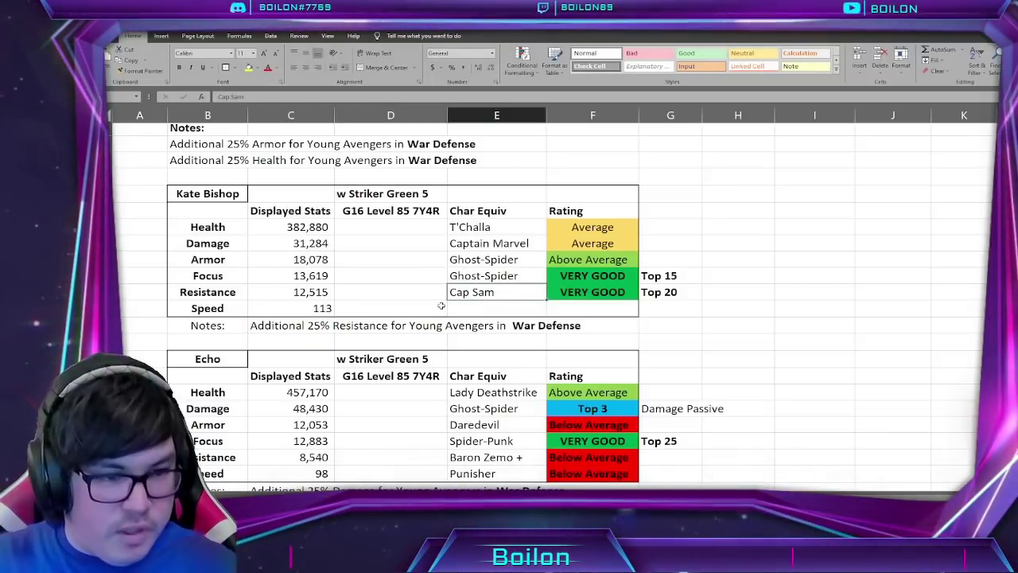
- Review the equivalent characters for Echo's Health and Damage, along with her Health rating and Damage Passive remark
scroll(380, 327, "down", 1)
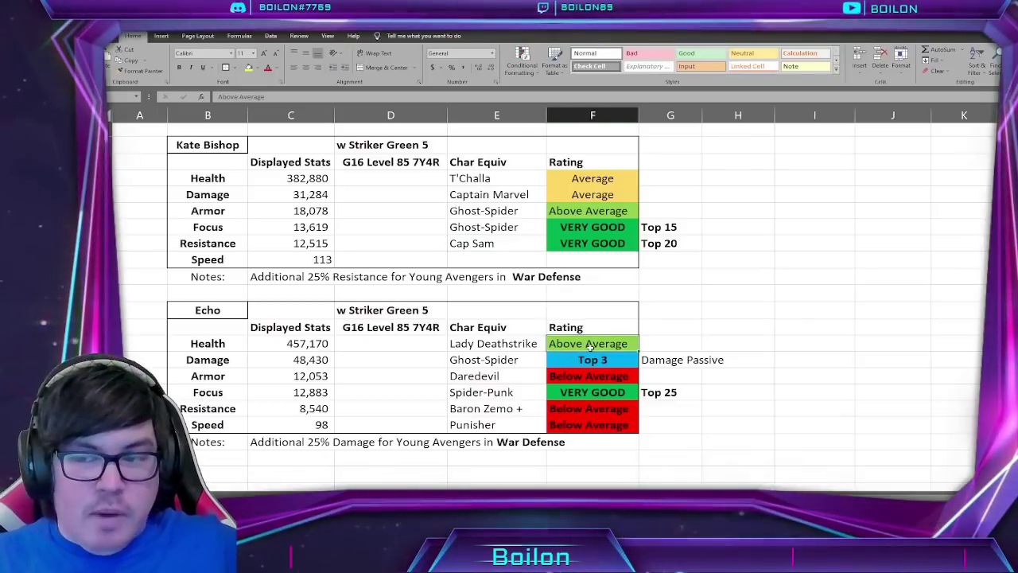
key("Left")
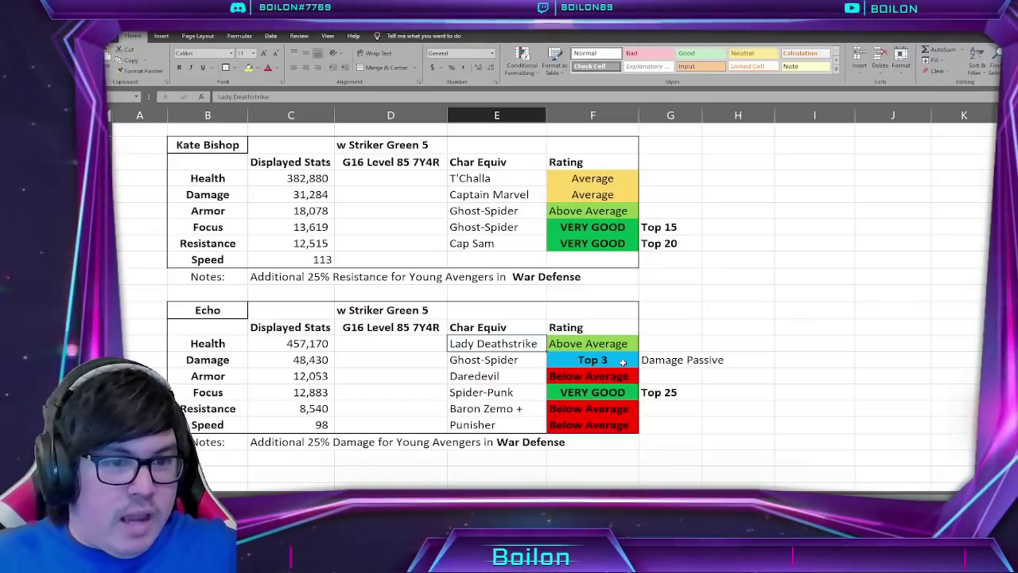
left_click(544, 360)
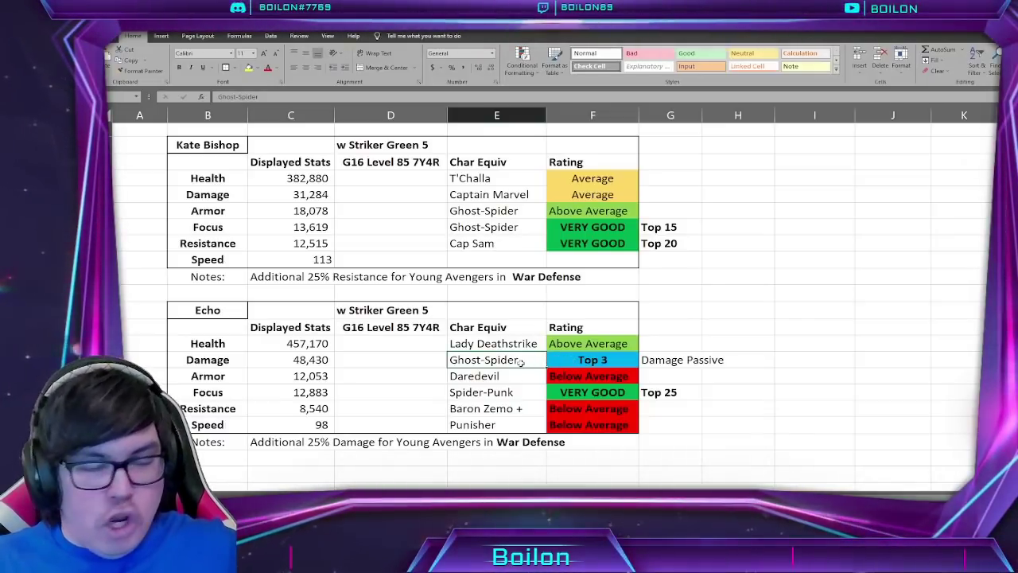
left_click(662, 359)
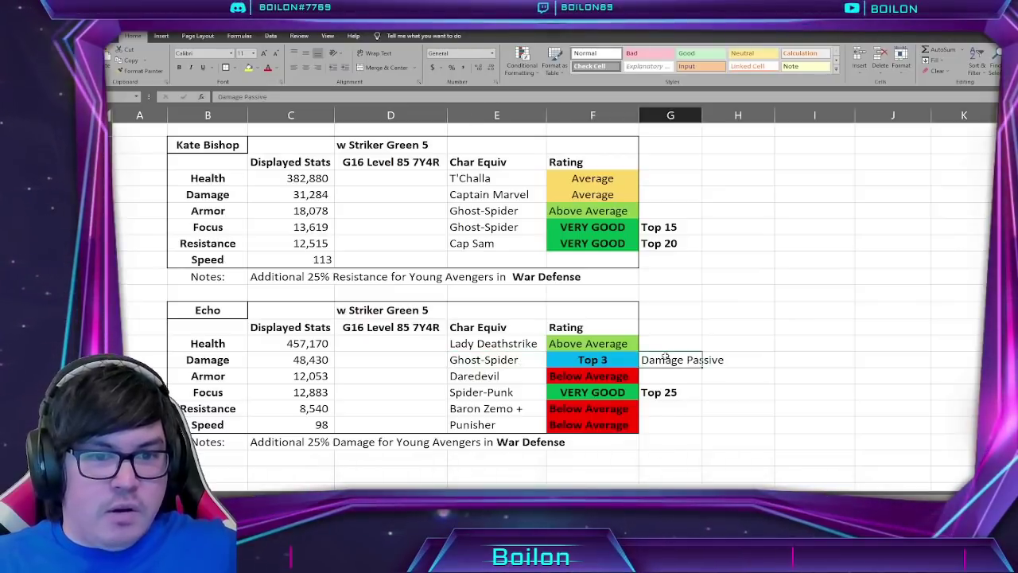
- Review the equivalent characters for Echo's Armor, Resistance, Focus and Speed, and check her displayed Speed
left_click(499, 376)
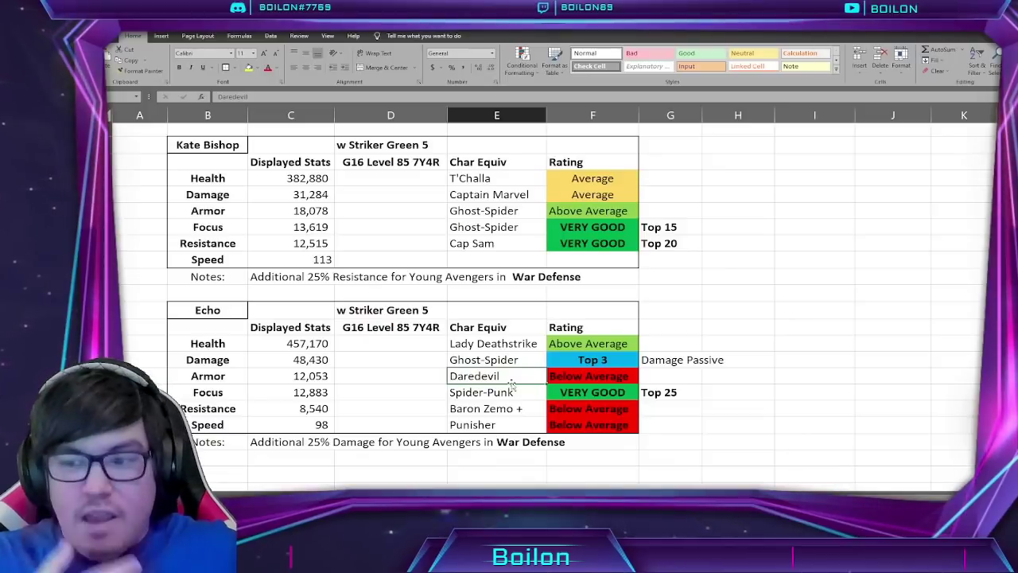
left_click(504, 408)
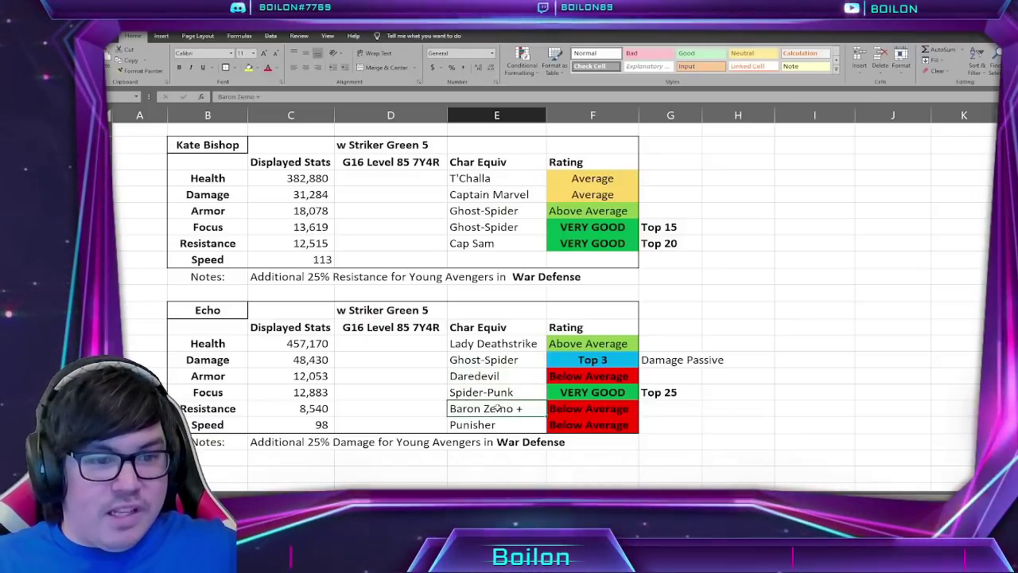
left_click(502, 390)
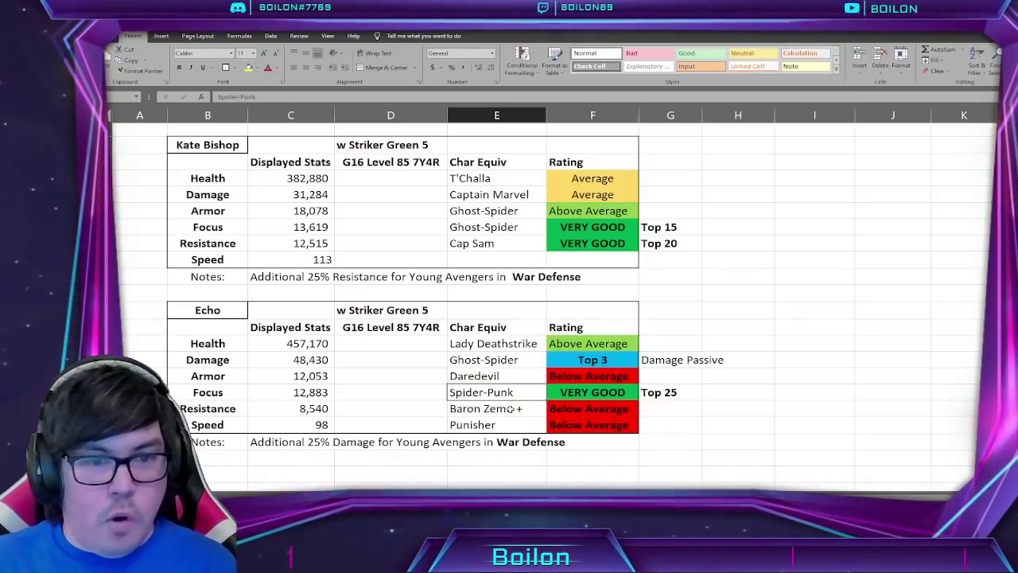
left_click(491, 425)
scroll(461, 430, "down", 1)
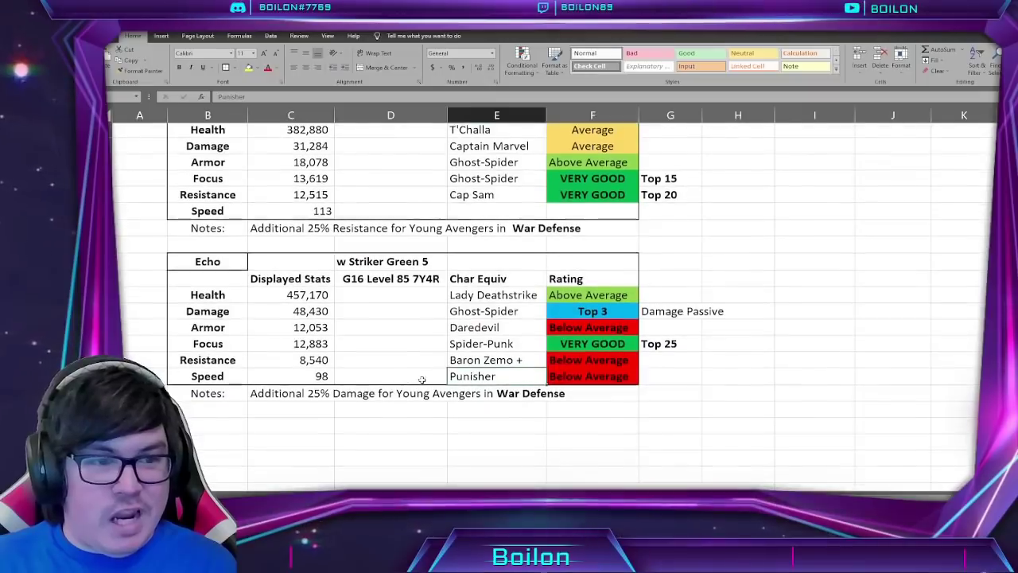
key("Left")
key("Left")
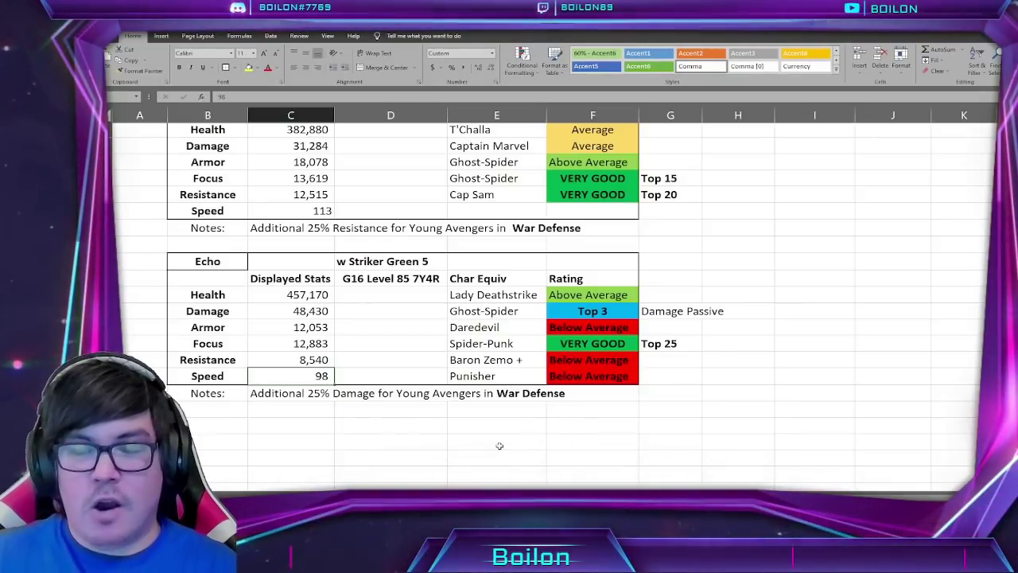
- Review America Chavez's War Defense notes and Squirrel Girl's Max Health and Drain notes for Young Avengers
scroll(500, 446, "up", 4)
scroll(498, 437, "up", 5)
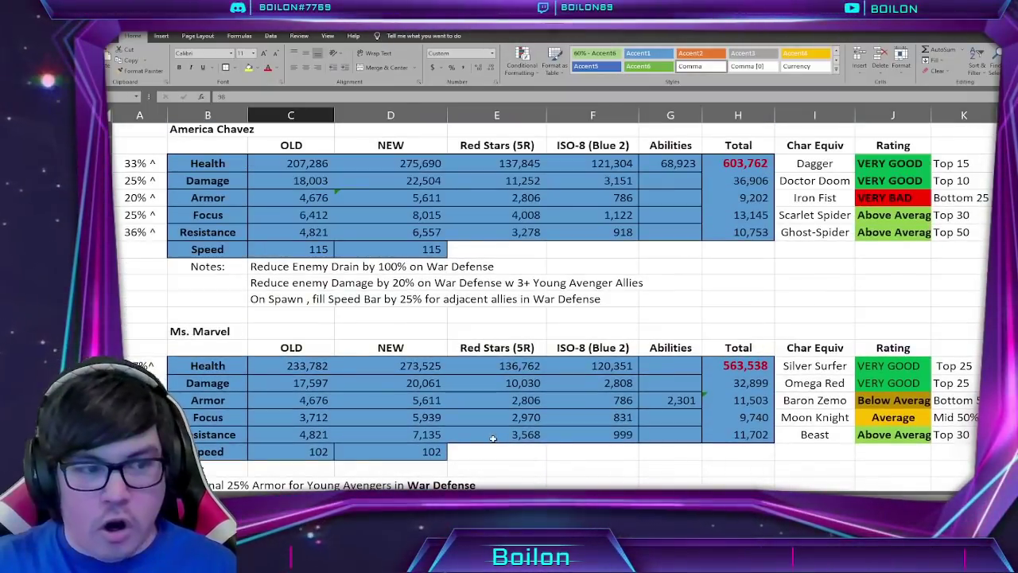
scroll(493, 438, "up", 1)
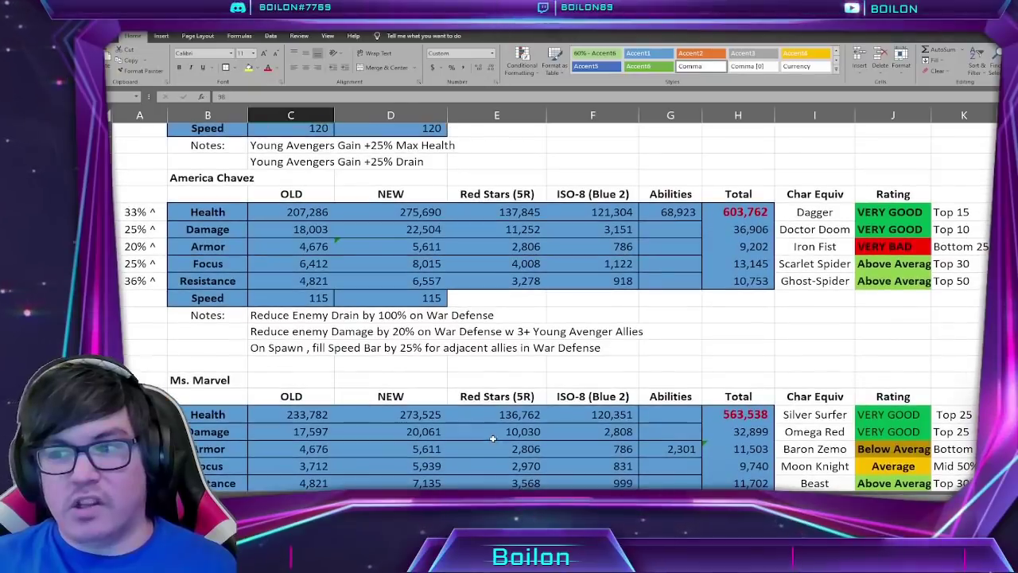
scroll(488, 431, "up", 1)
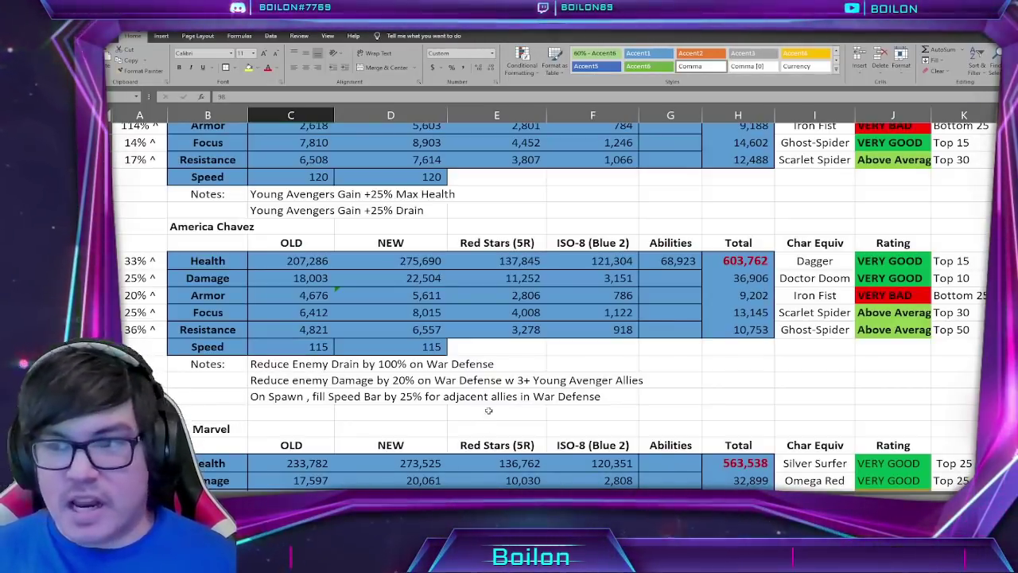
scroll(487, 410, "up", 2)
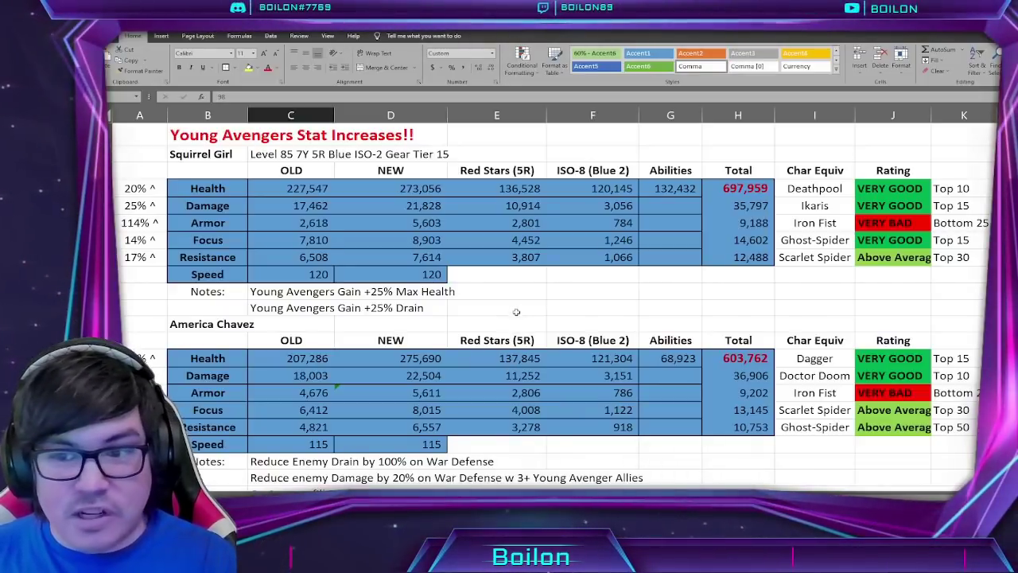
left_click(390, 358)
left_click(404, 303)
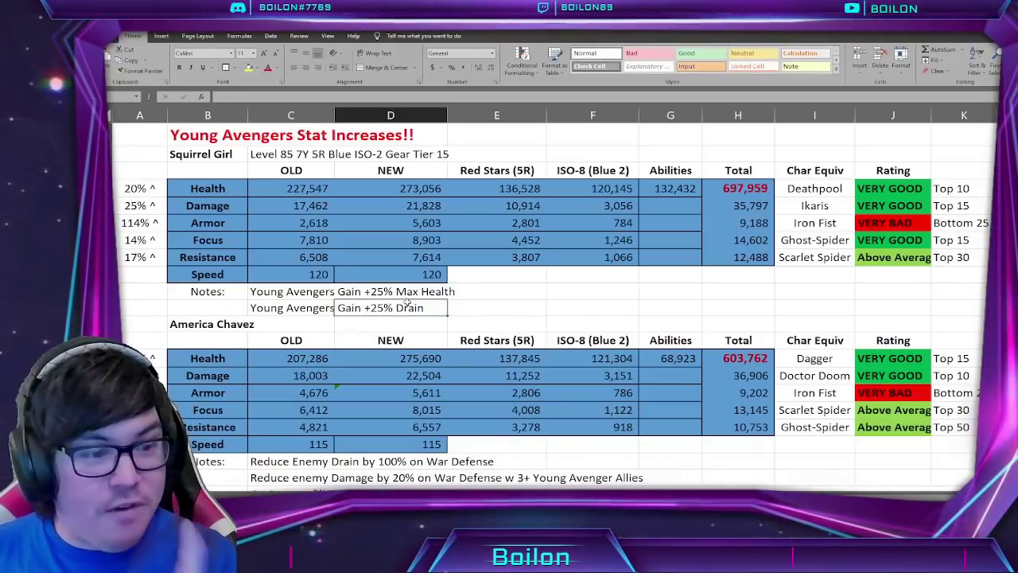
- Recheck the additional Armor and Health notes for War Defense under Ms. Marvel
scroll(407, 307, "down", 2)
scroll(413, 374, "down", 5)
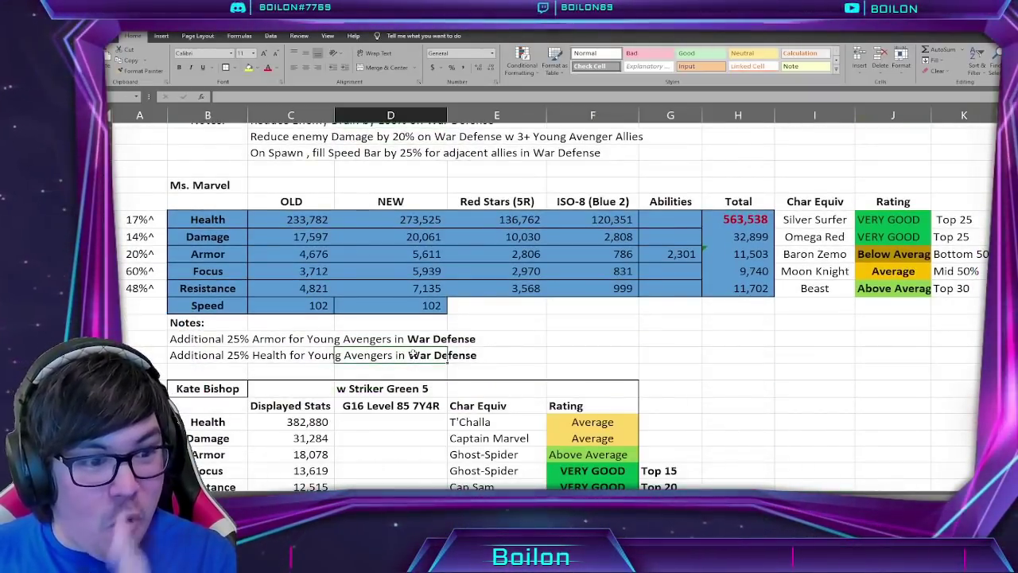
scroll(413, 354, "up", 2)
scroll(413, 350, "up", 5)
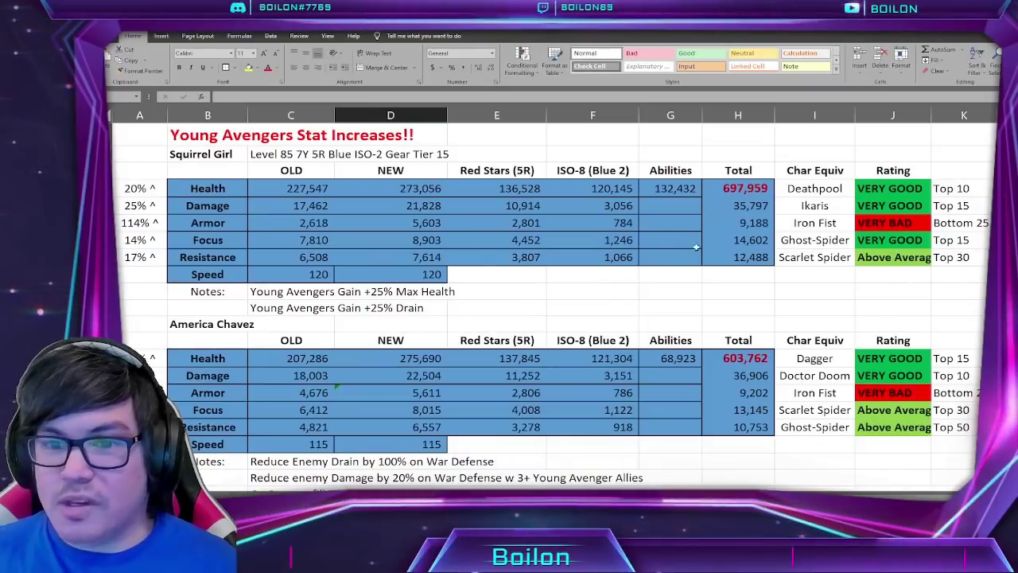
- Change the multiplier in Squirrel Girl's Abilities formula for Health to 1.55
left_click(711, 194)
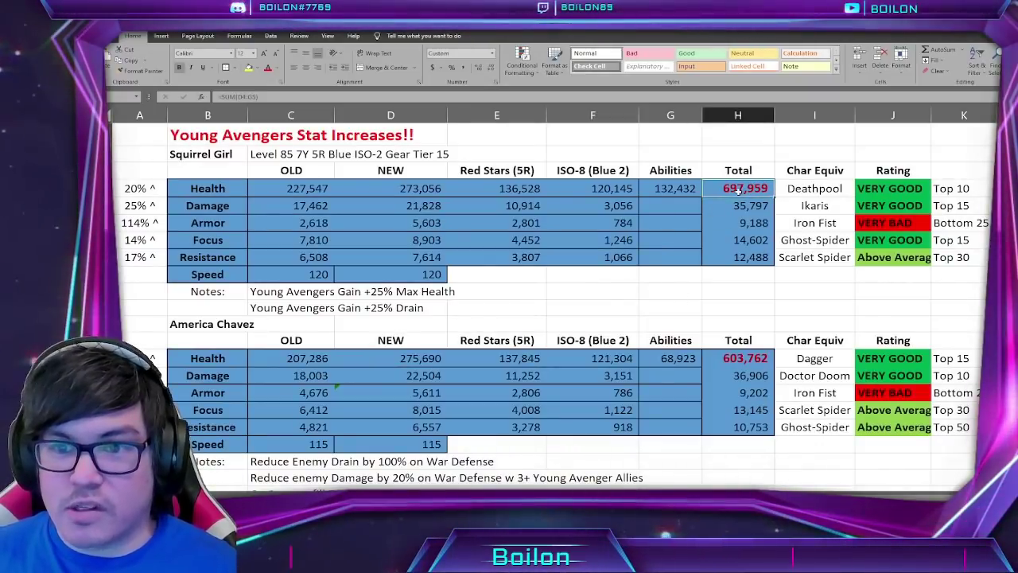
left_click(670, 191)
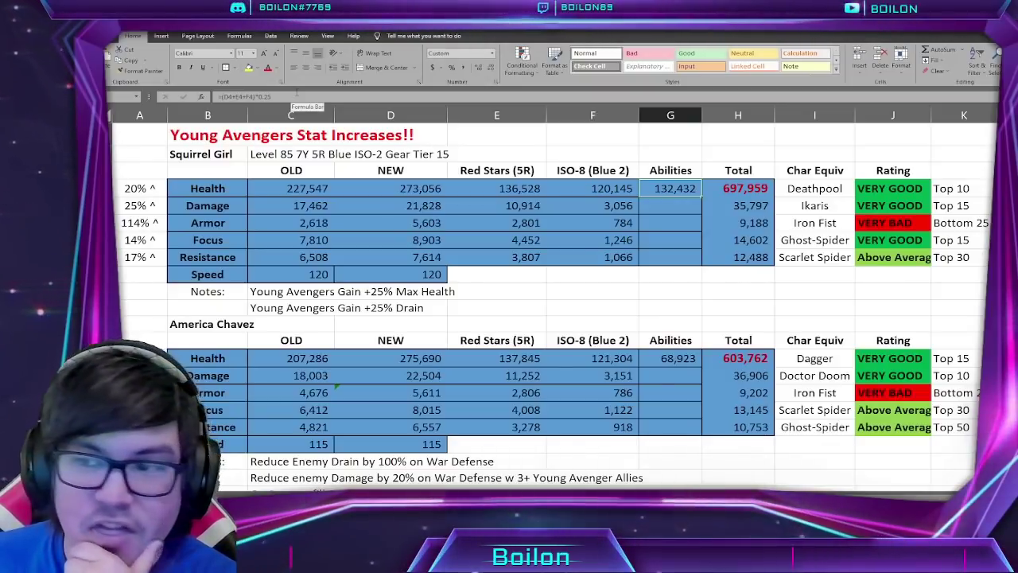
left_click(289, 96)
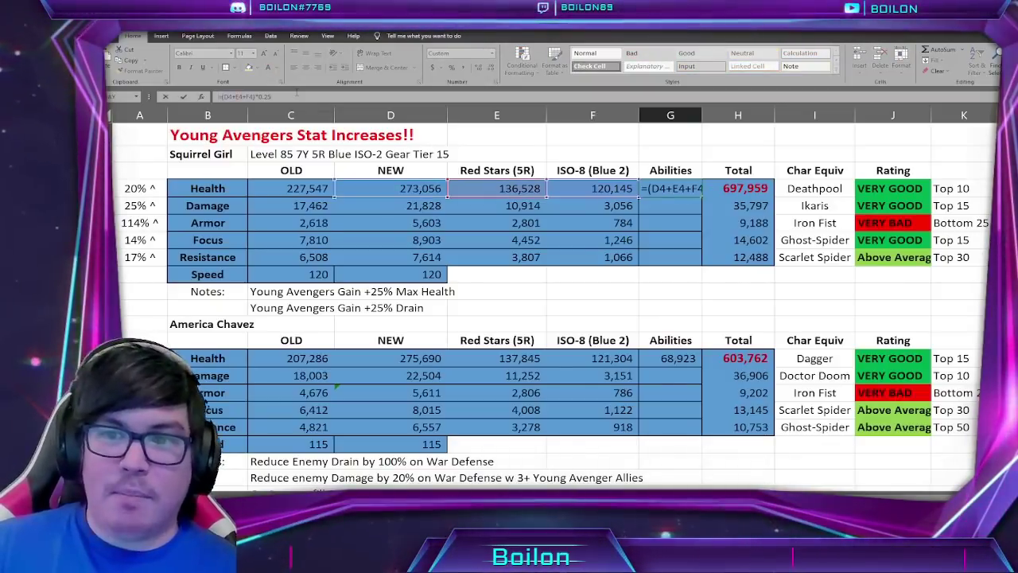
double_click(291, 96)
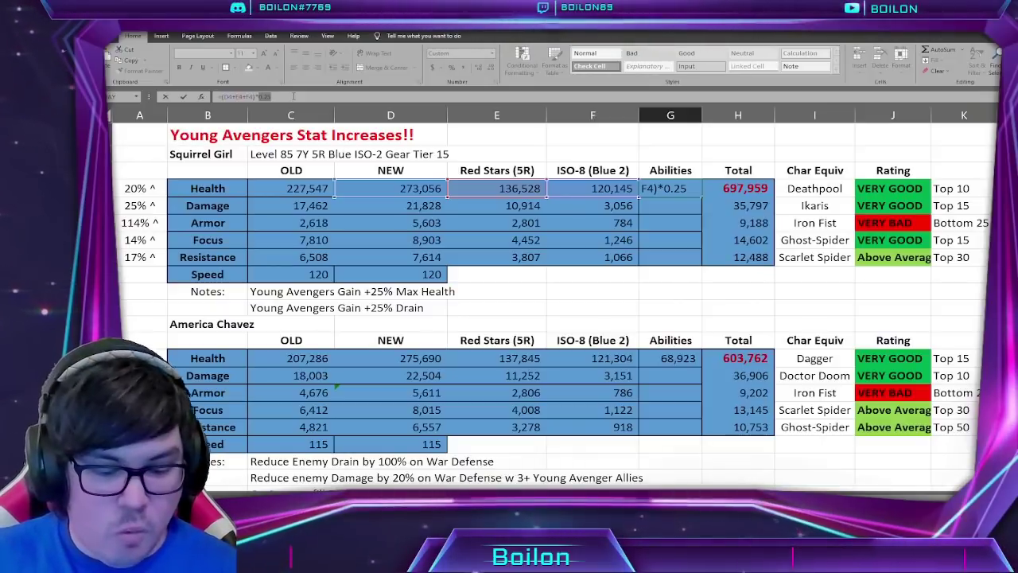
key("Return")
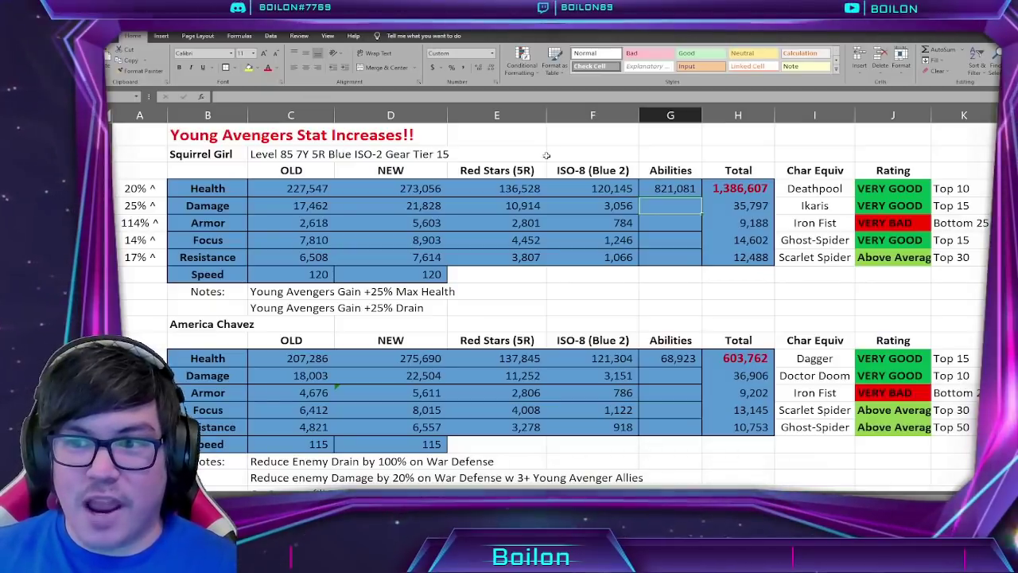
- Raise the multiplier in Squirrel Girl's Red Stars Health formula so the cell gives 204,792, and check her Abilities and Total Health
key("Up")
key("Left")
key("Left")
type("=D4*0.5")
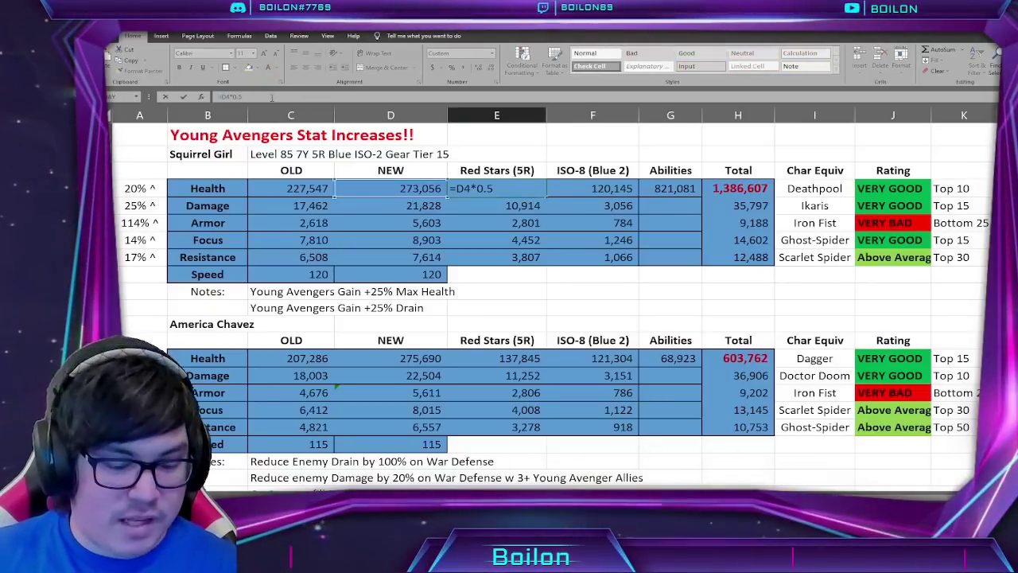
key("Return")
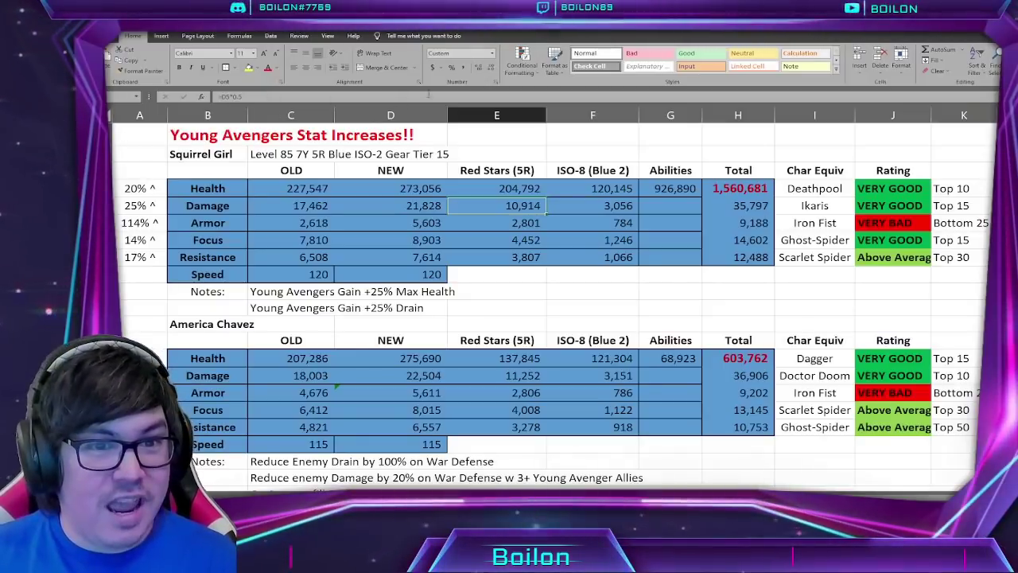
left_click(675, 188)
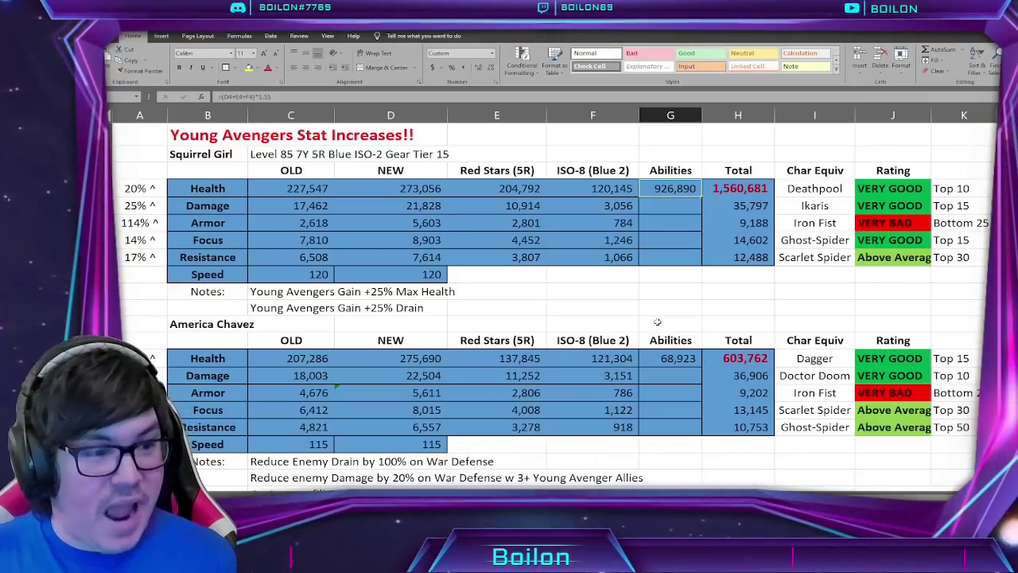
key("Right")
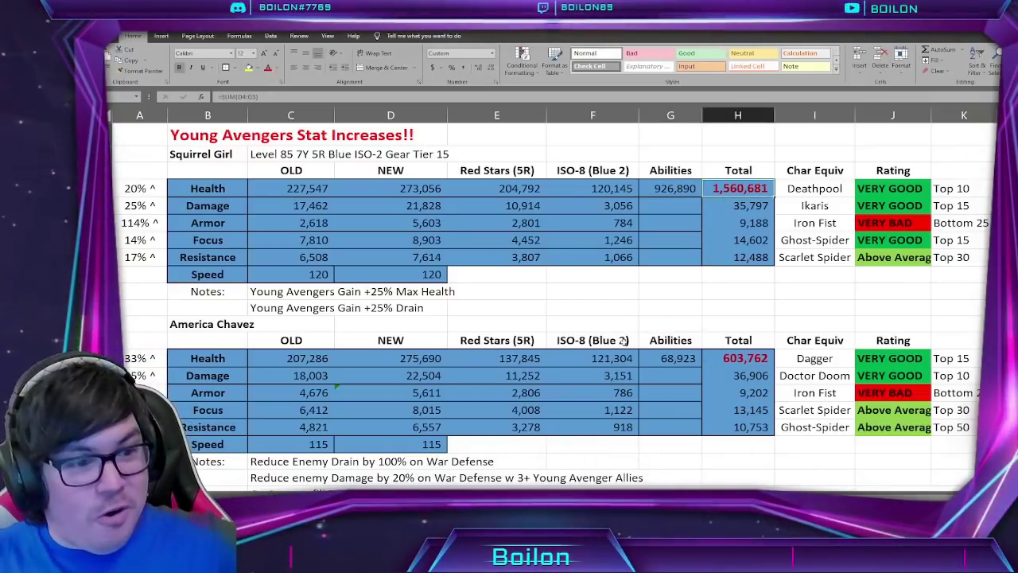